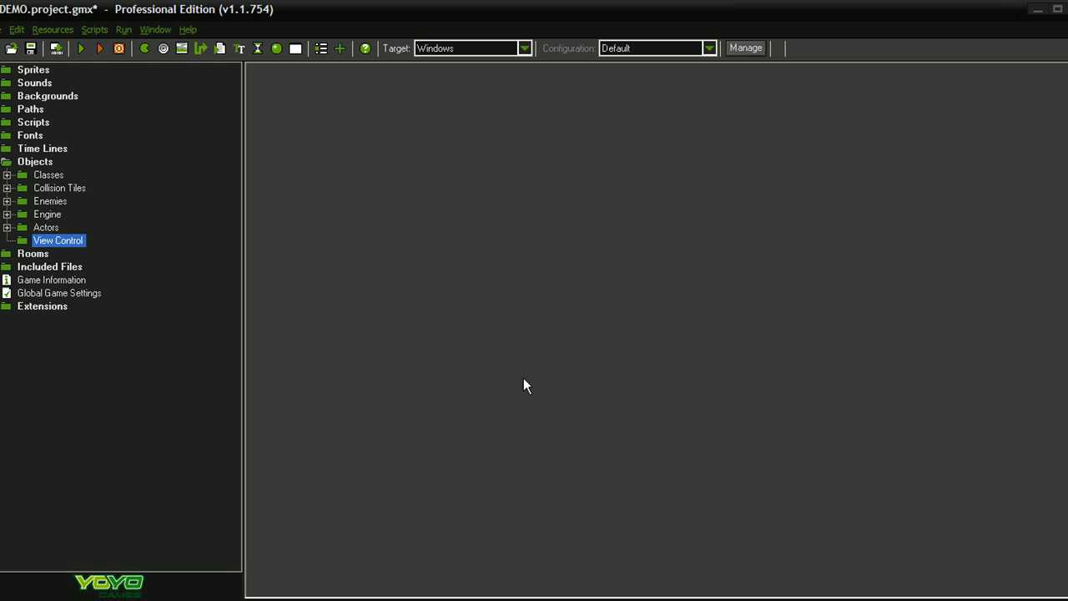
# After a quick test run, create a View Control object named objRotationHandler
pyautogui.press('F5')
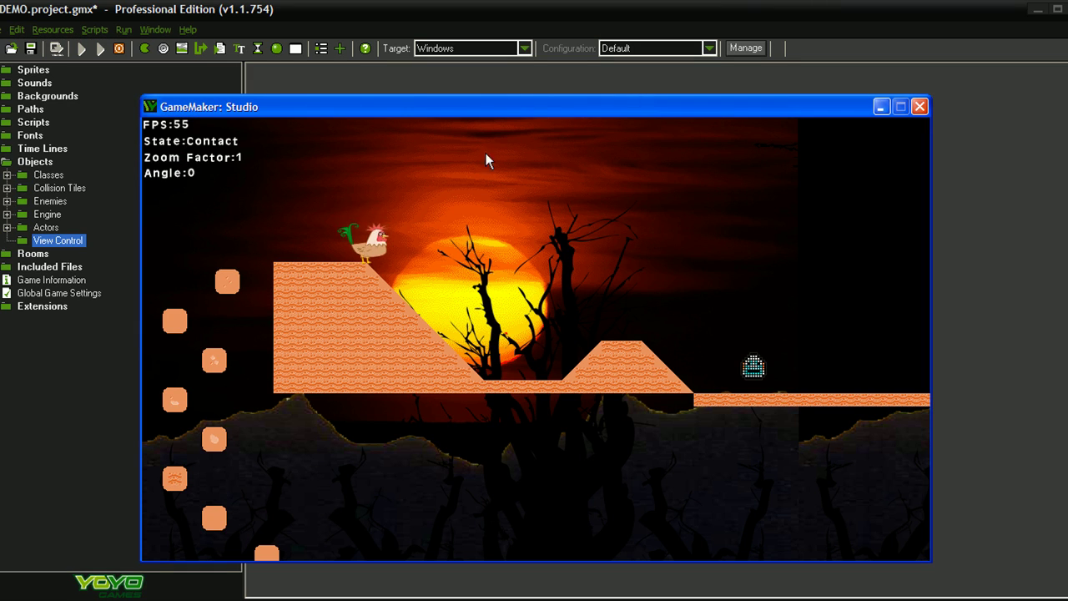
pyautogui.click(922, 107)
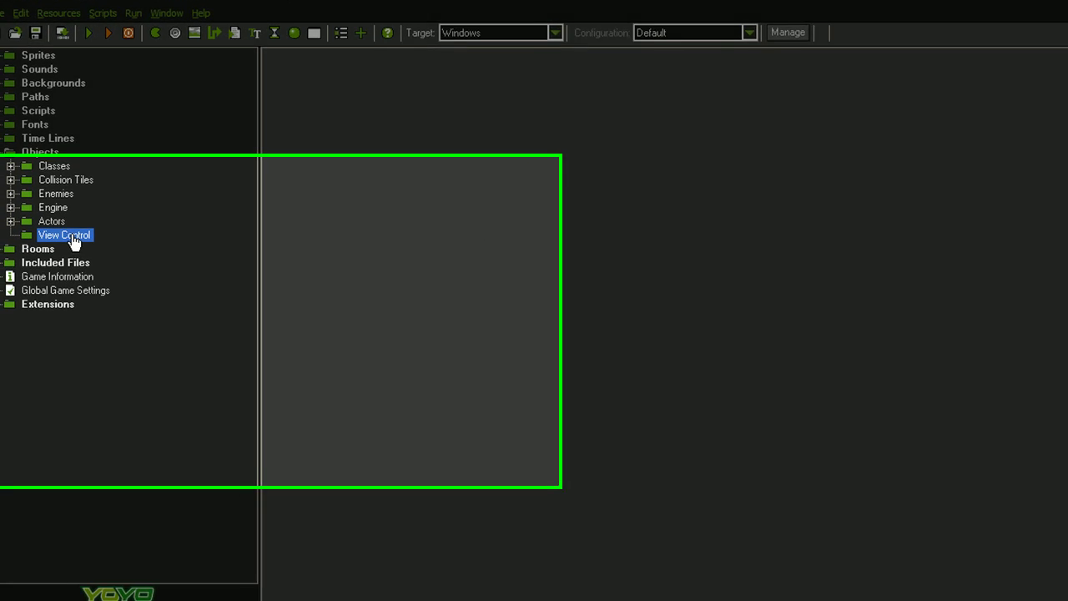
pyautogui.rightClick(67, 244)
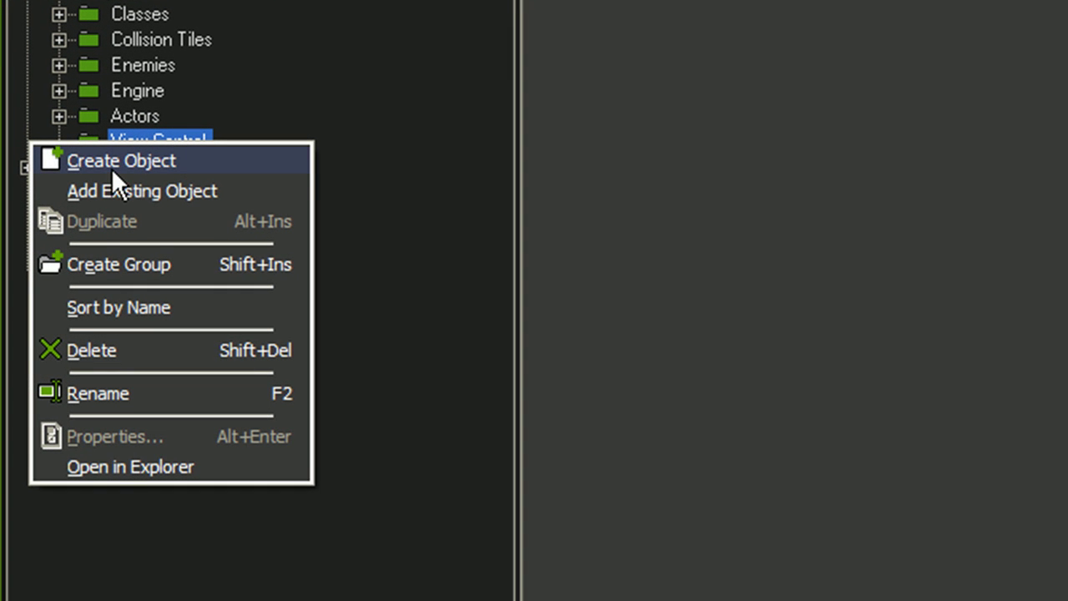
pyautogui.click(121, 161)
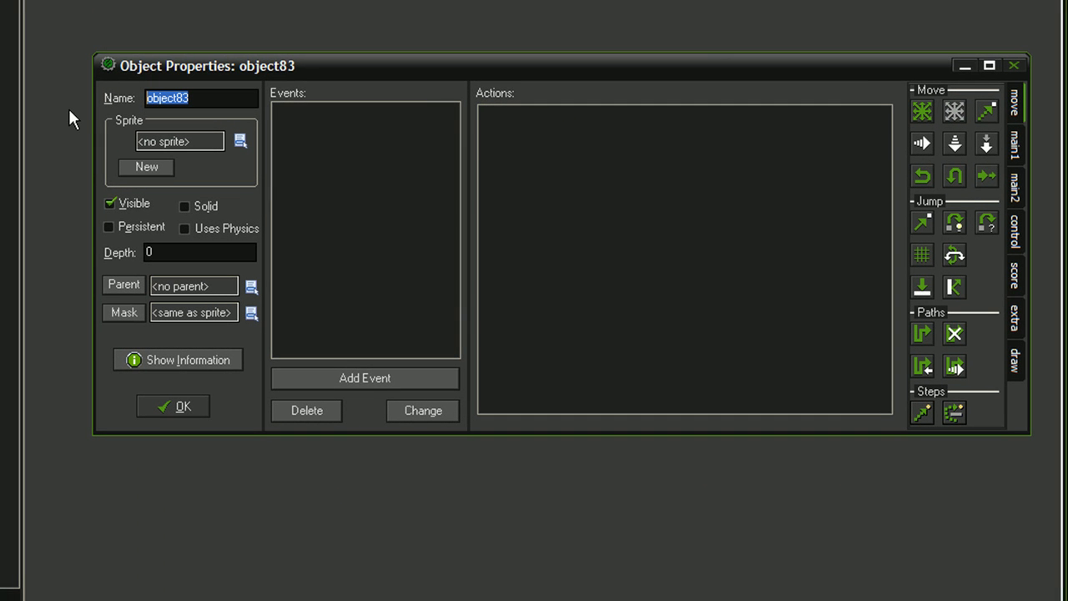
pyautogui.write('obj')
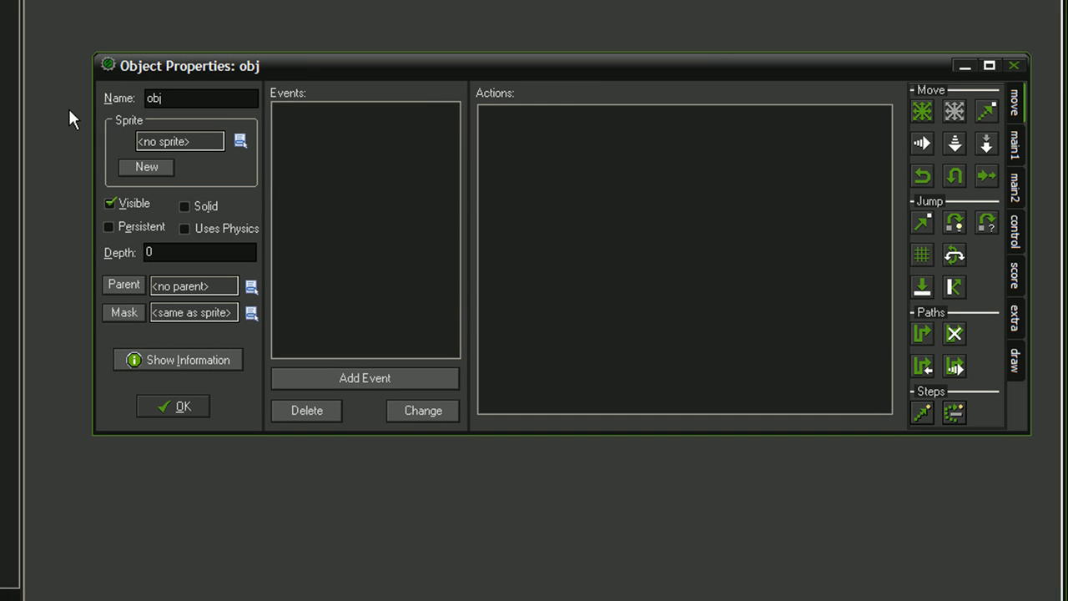
pyautogui.write('Rotat')
pyautogui.write('ionHan')
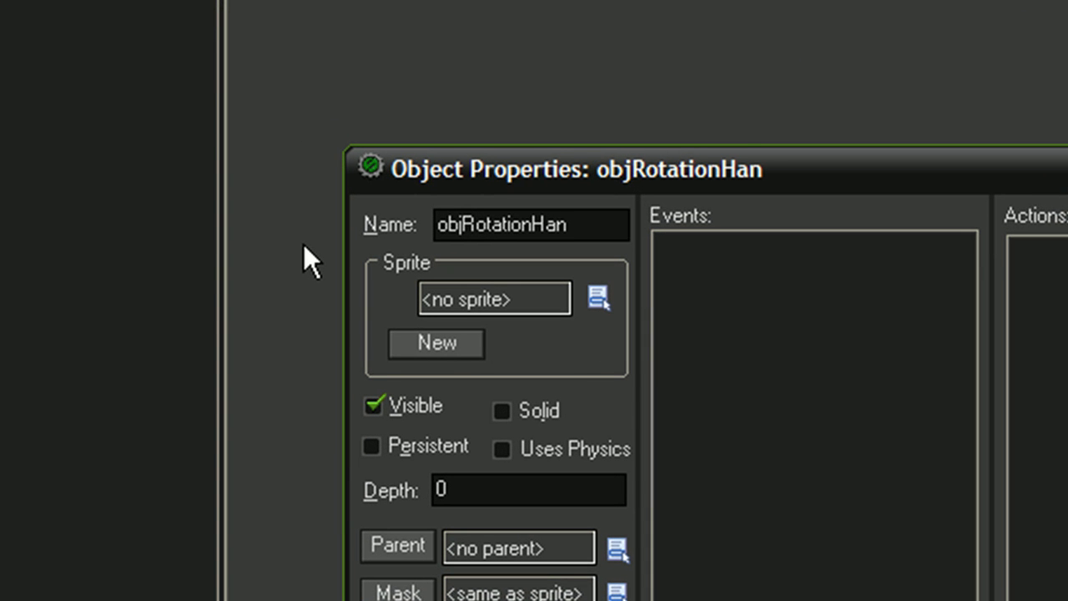
pyautogui.write('dler')
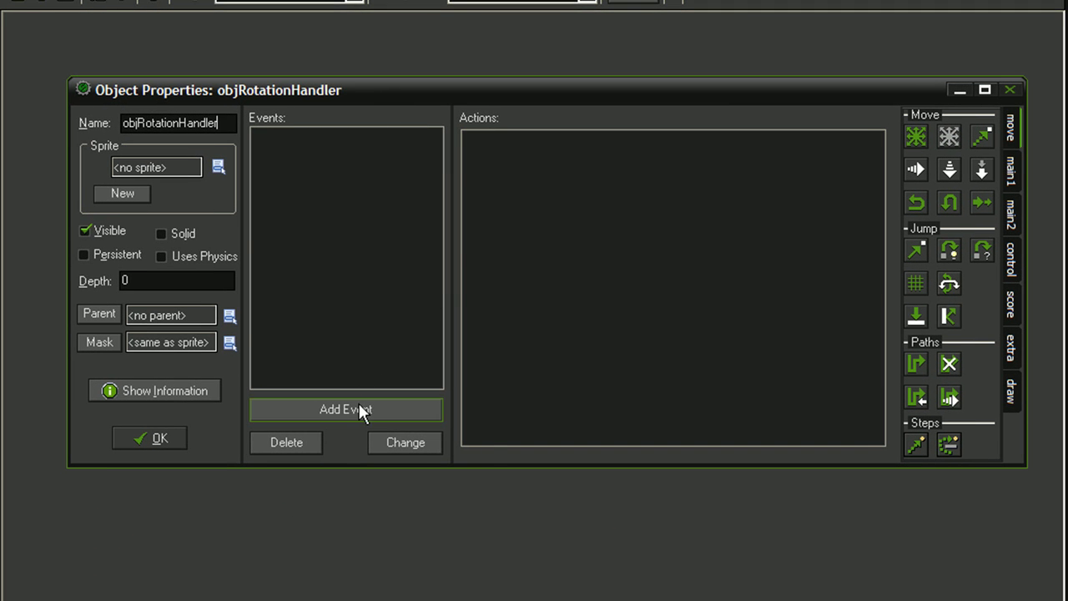
# Add a Create event to objRotationHandler
pyautogui.click(359, 409)
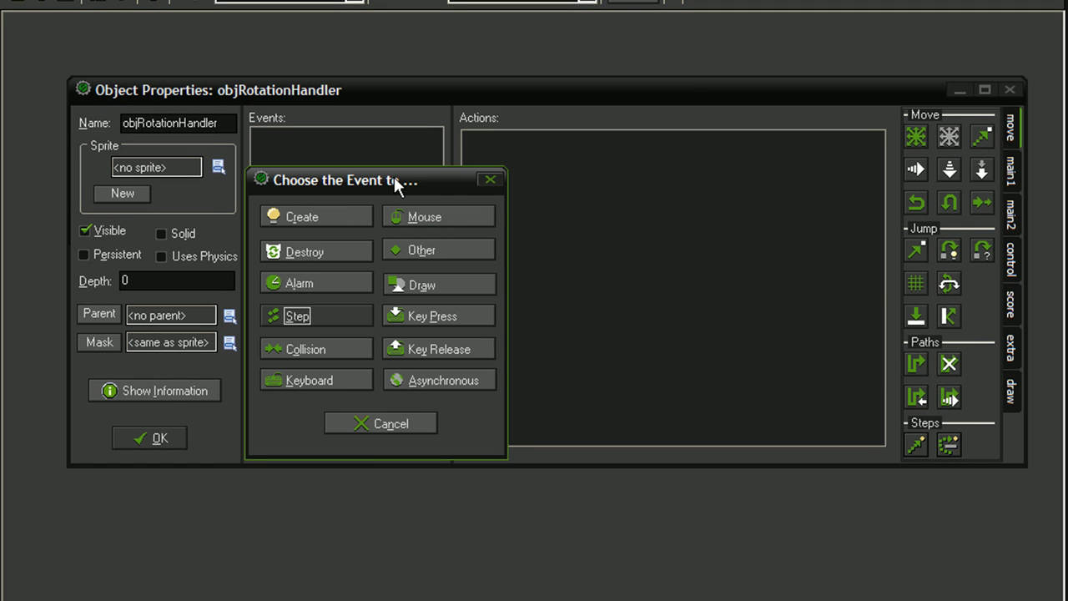
pyautogui.click(331, 216)
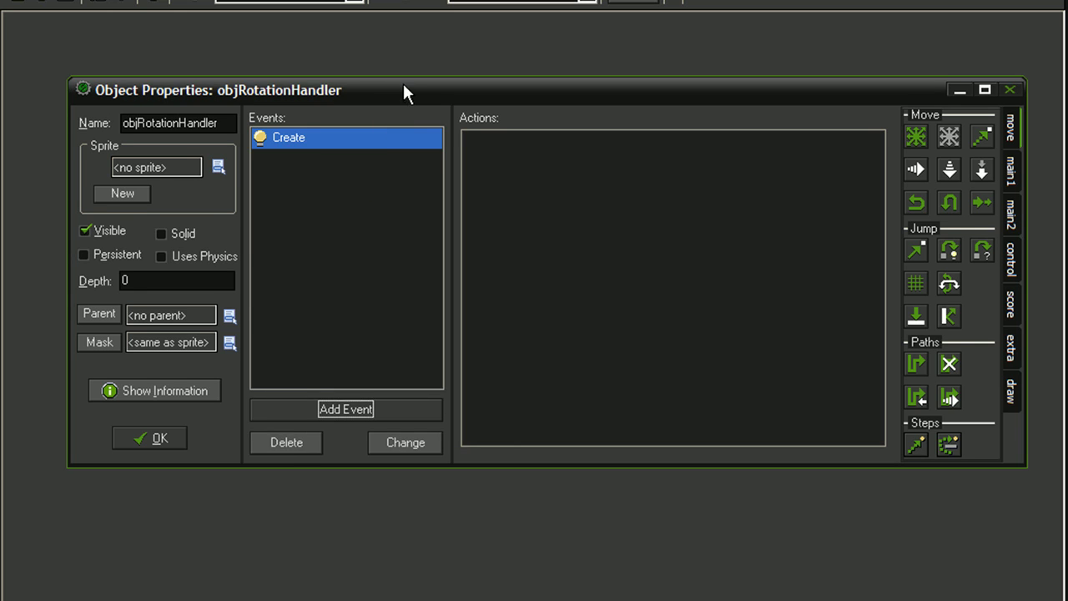
pyautogui.moveTo(402, 87); pyautogui.dragTo(380, 115)
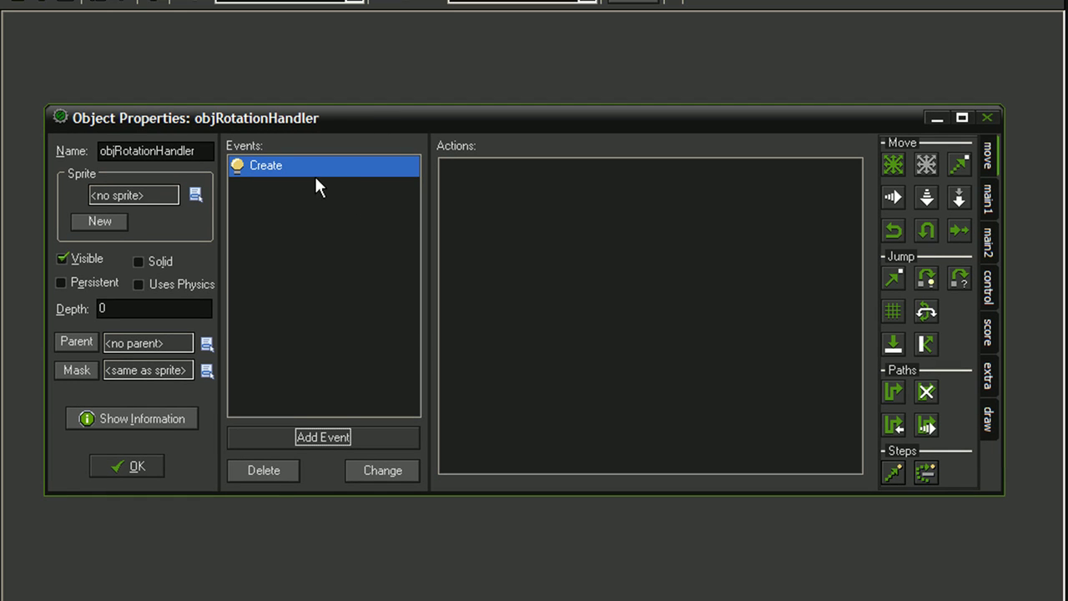
pyautogui.moveTo(684, 116); pyautogui.dragTo(690, 121)
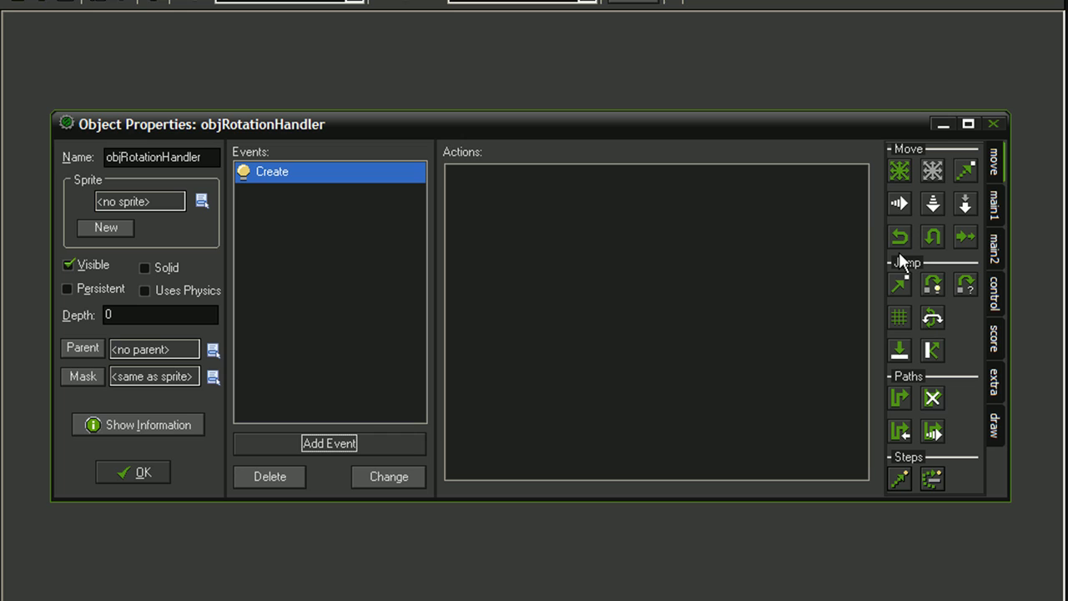
# Give the Create event an Execute Code action reading angle = 0;
pyautogui.click(997, 286)
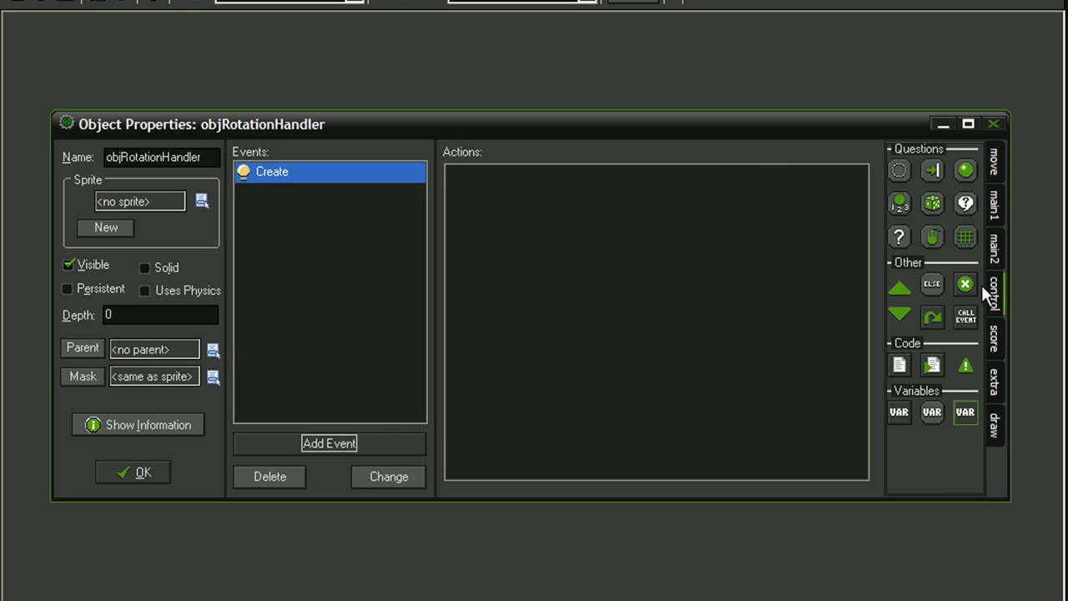
pyautogui.moveTo(906, 362); pyautogui.dragTo(628, 293)
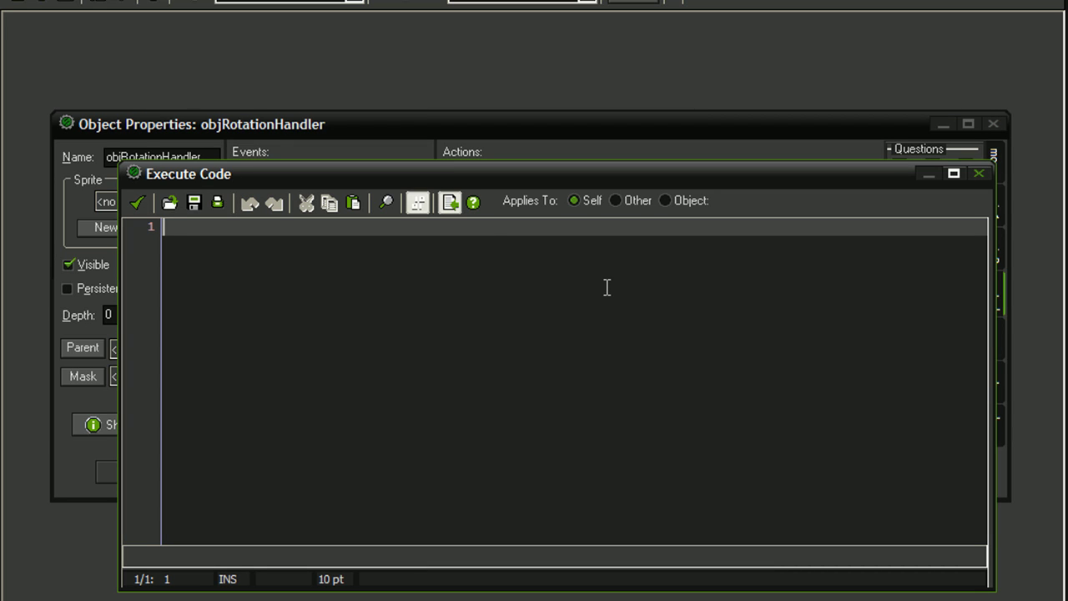
pyautogui.moveTo(466, 179); pyautogui.dragTo(486, 210)
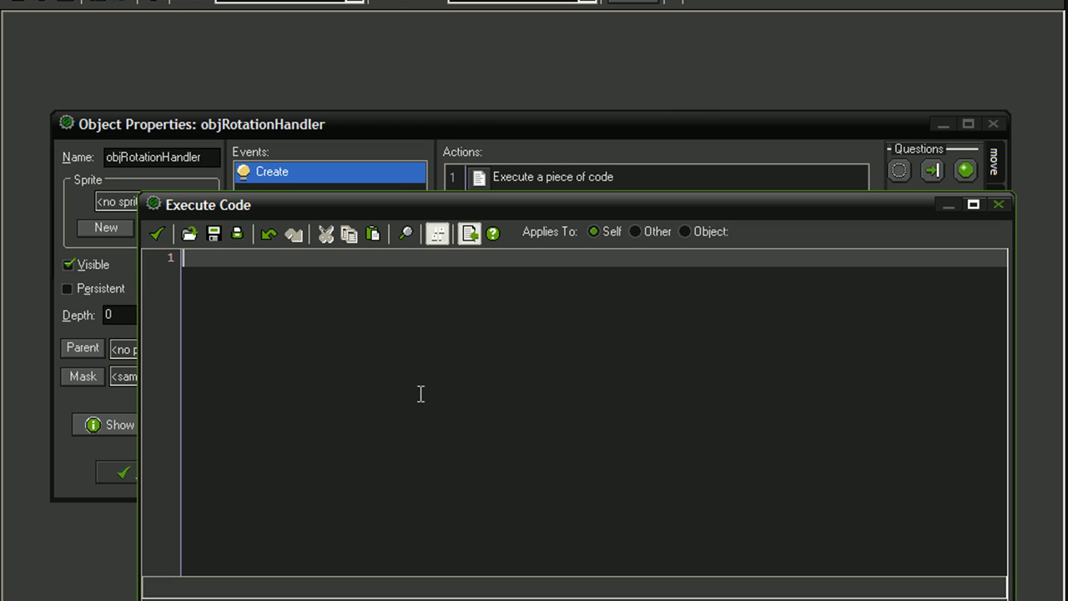
pyautogui.write('an')
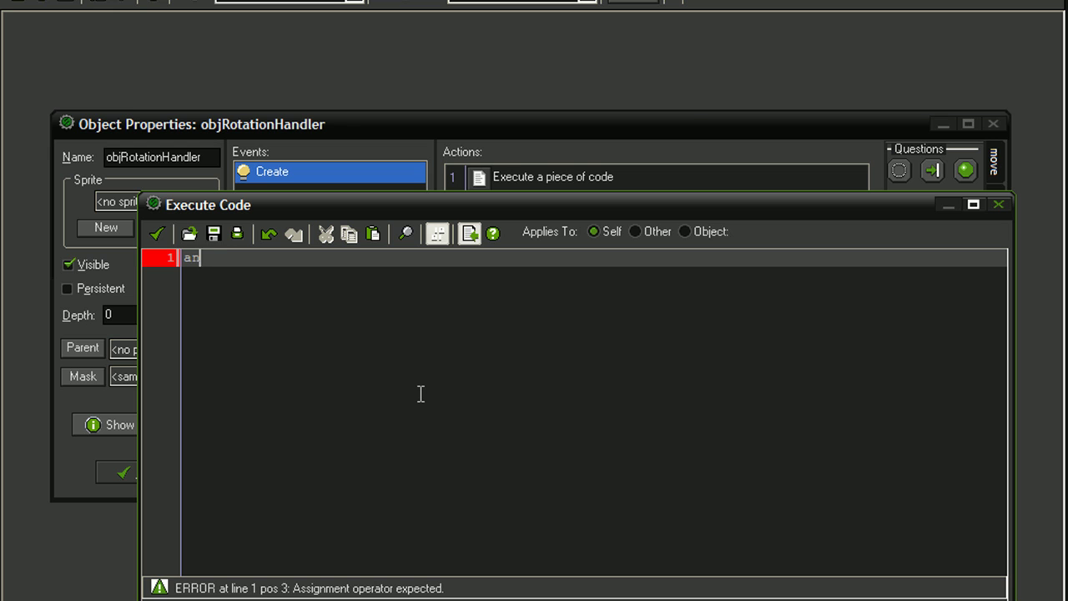
pyautogui.write('gle ')
pyautogui.write('= ')
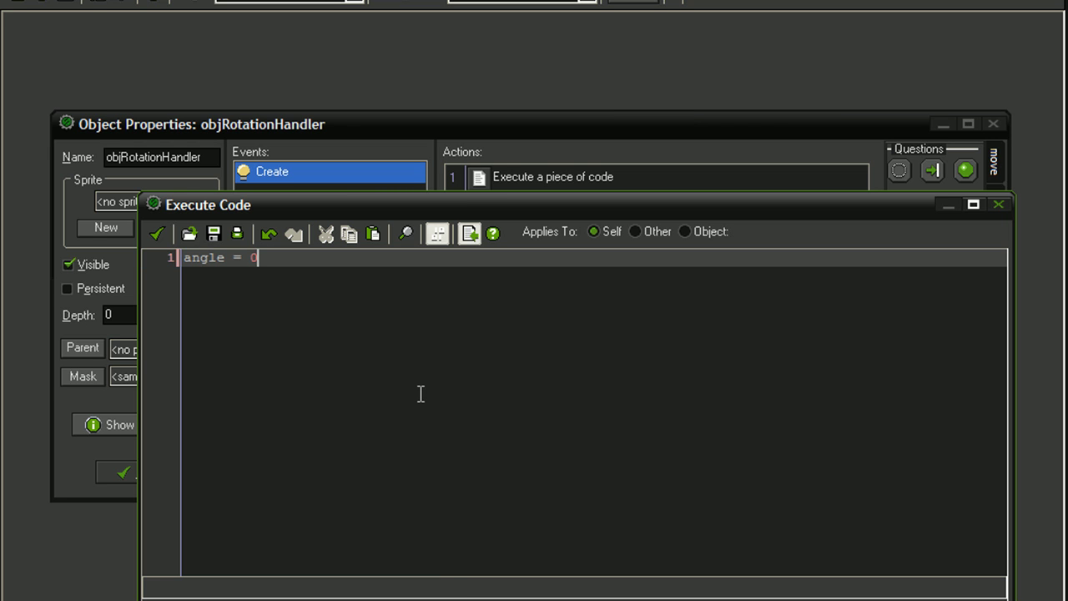
pyautogui.write('0;')
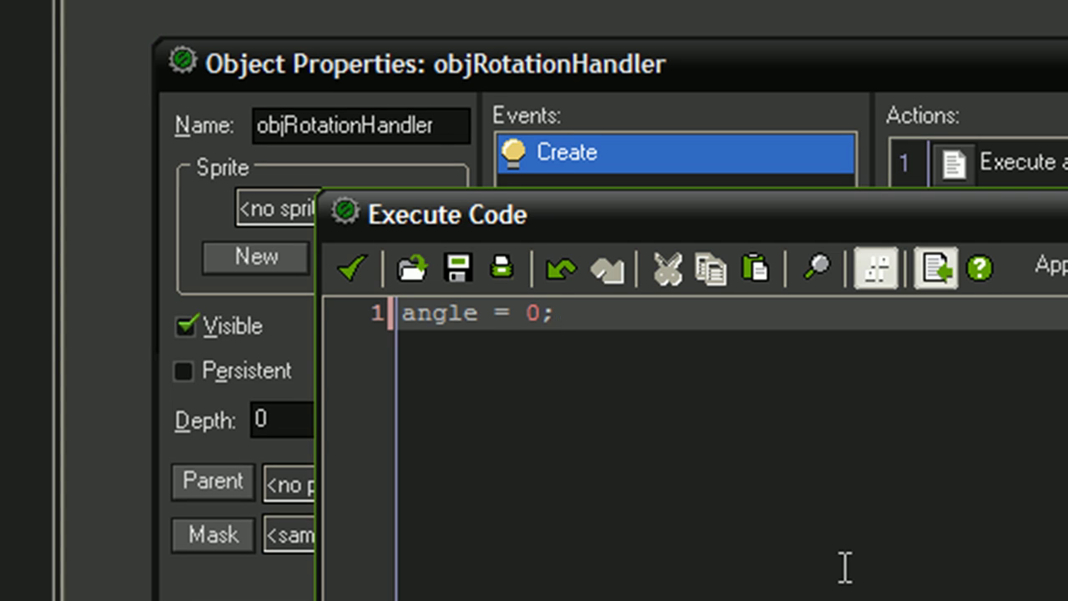
# Save the Create code and add a regular Step event
pyautogui.click(351, 267)
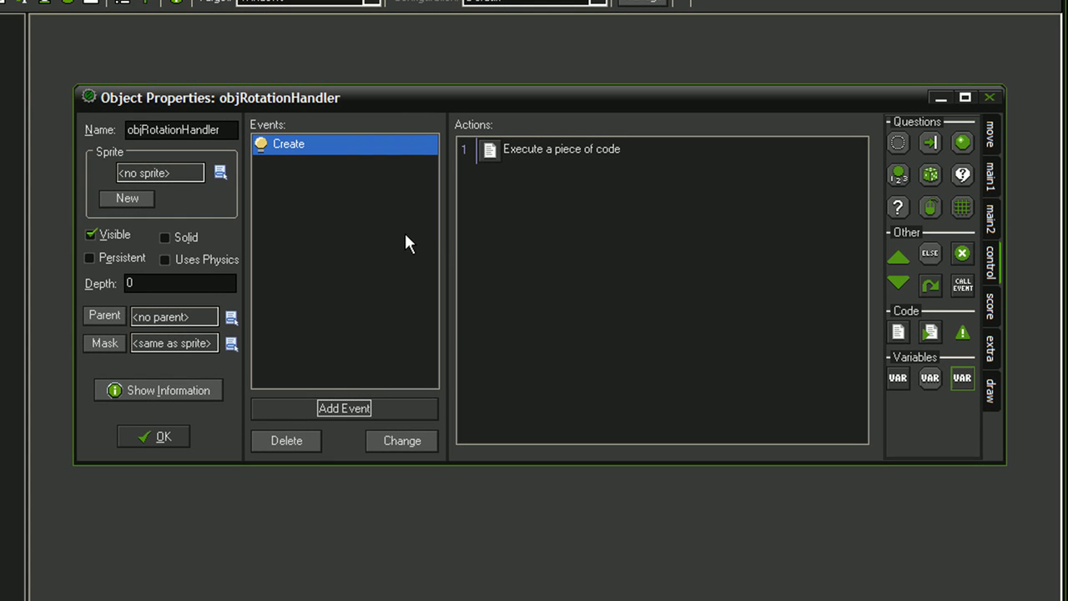
pyautogui.click(349, 408)
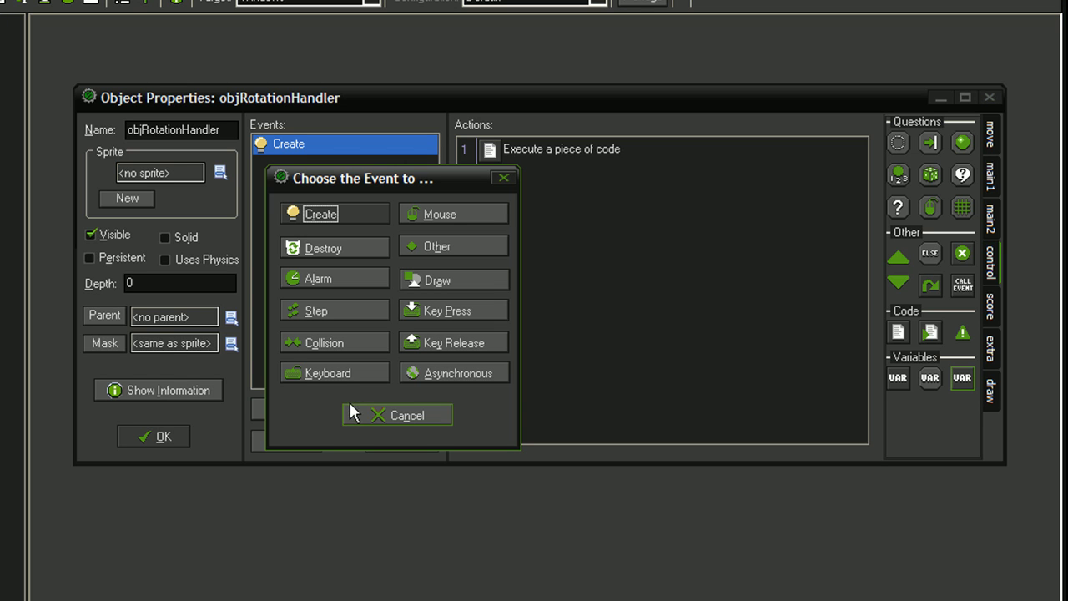
pyautogui.click(369, 306)
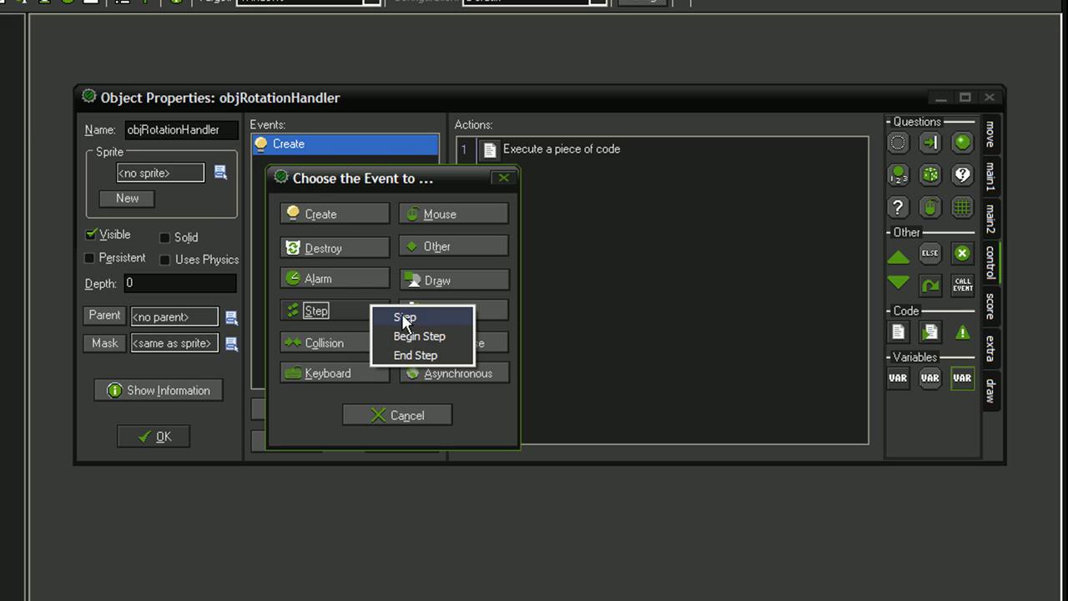
pyautogui.click(404, 320)
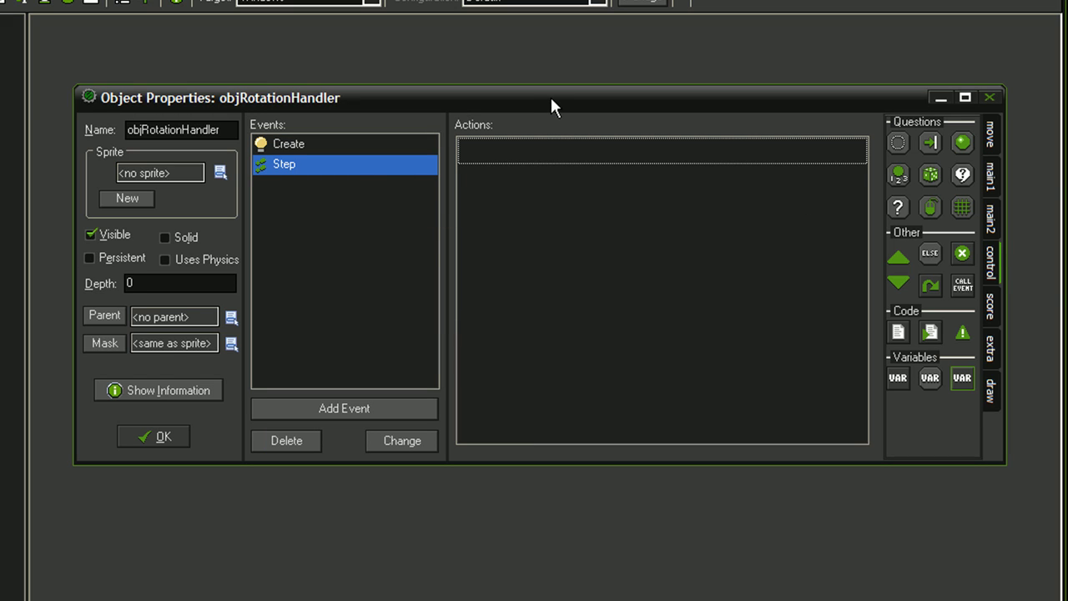
# Attach an empty Execute Code action to the Step event
pyautogui.moveTo(551, 97); pyautogui.dragTo(556, 87)
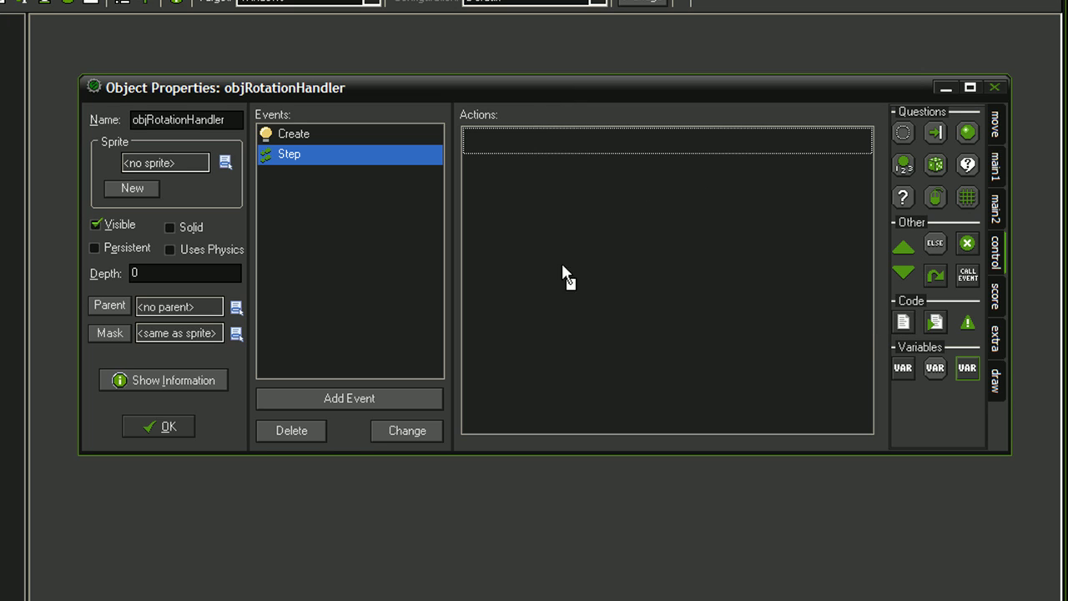
pyautogui.moveTo(906, 323); pyautogui.dragTo(562, 263)
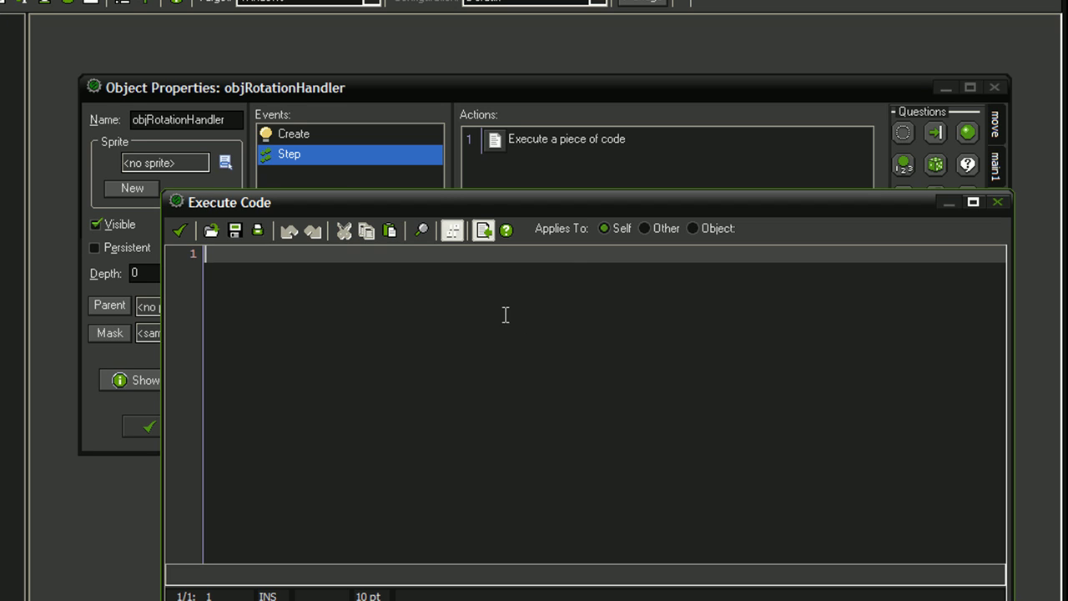
pyautogui.moveTo(465, 204); pyautogui.dragTo(456, 192)
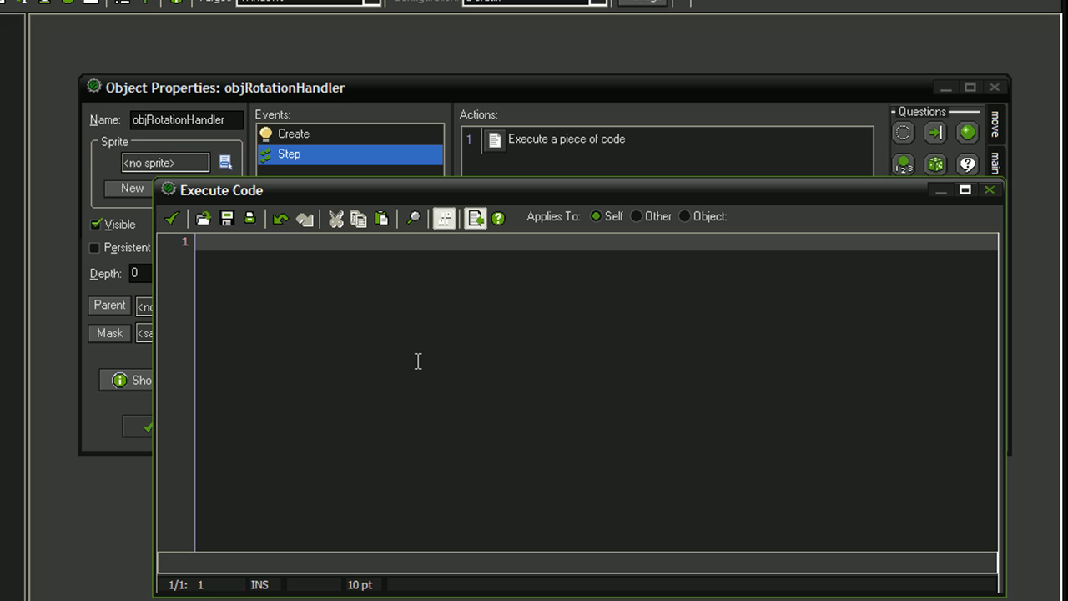
pyautogui.moveTo(362, 191); pyautogui.dragTo(369, 207)
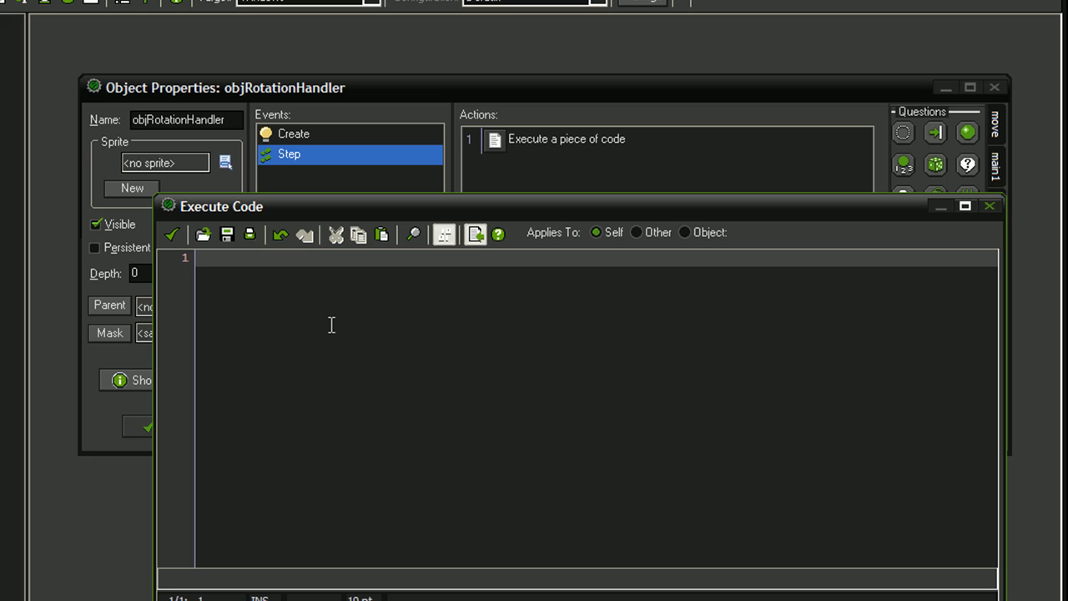
# Write the multiply branch: if (keyboard_check(vk_multiply)) angle += 1;
pyautogui.press('Return')
pyautogui.press('Return')
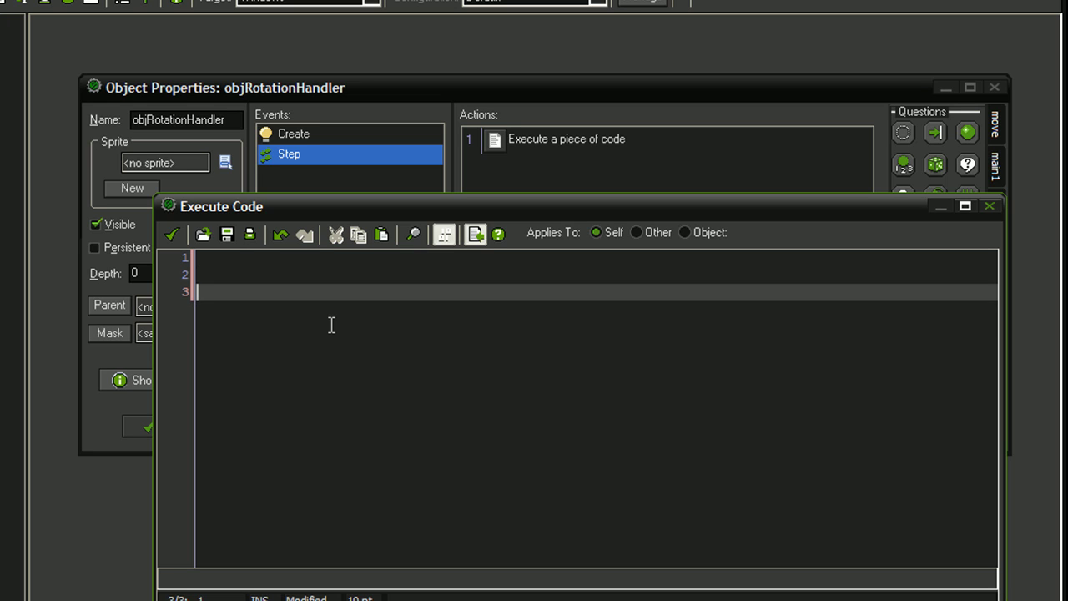
pyautogui.write('if ')
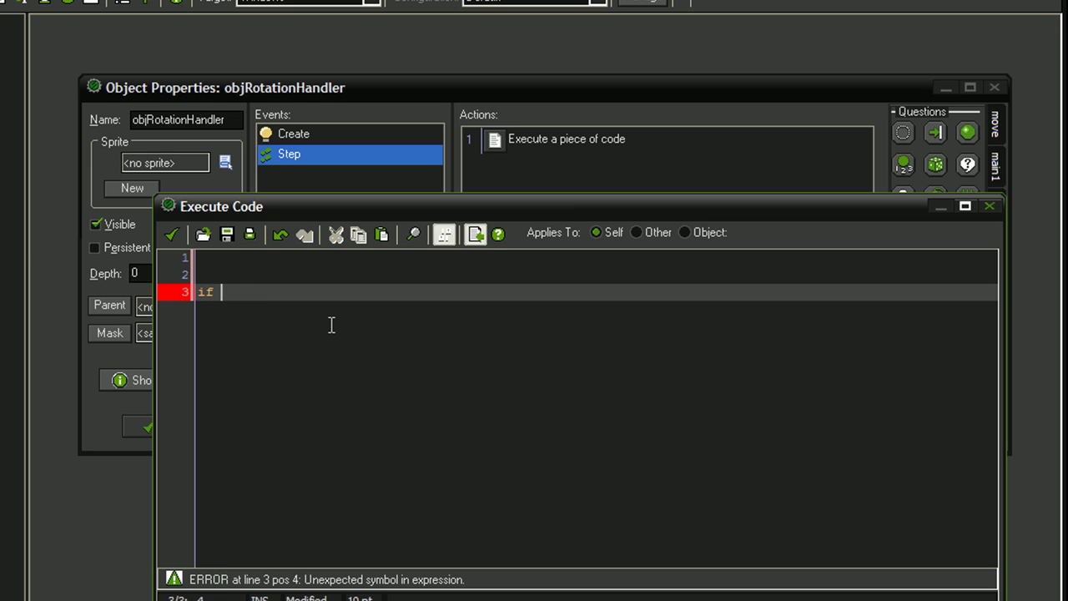
pyautogui.write('(key')
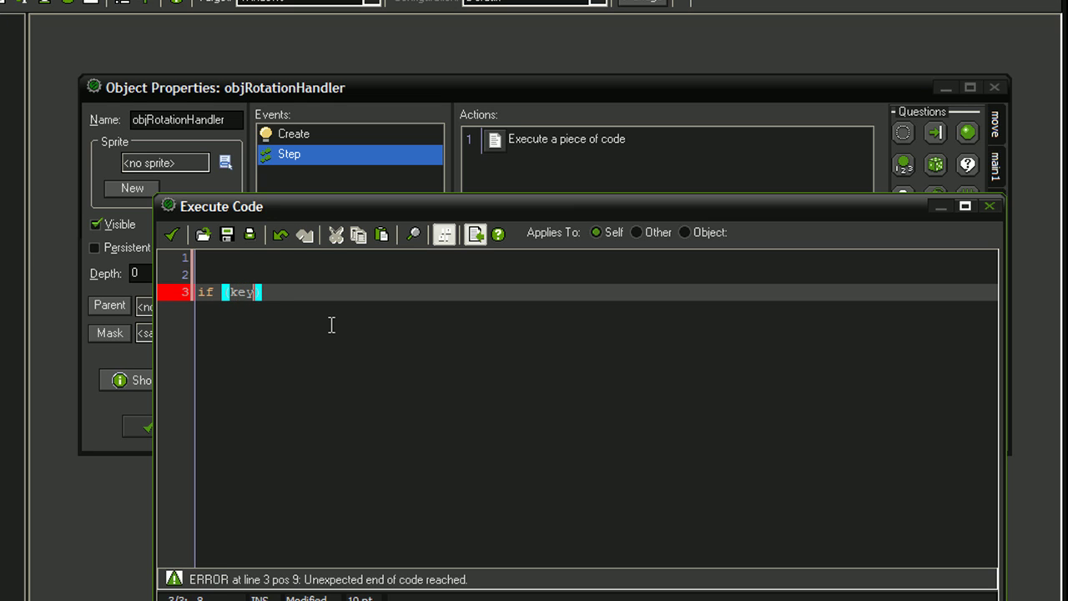
pyautogui.write('boar')
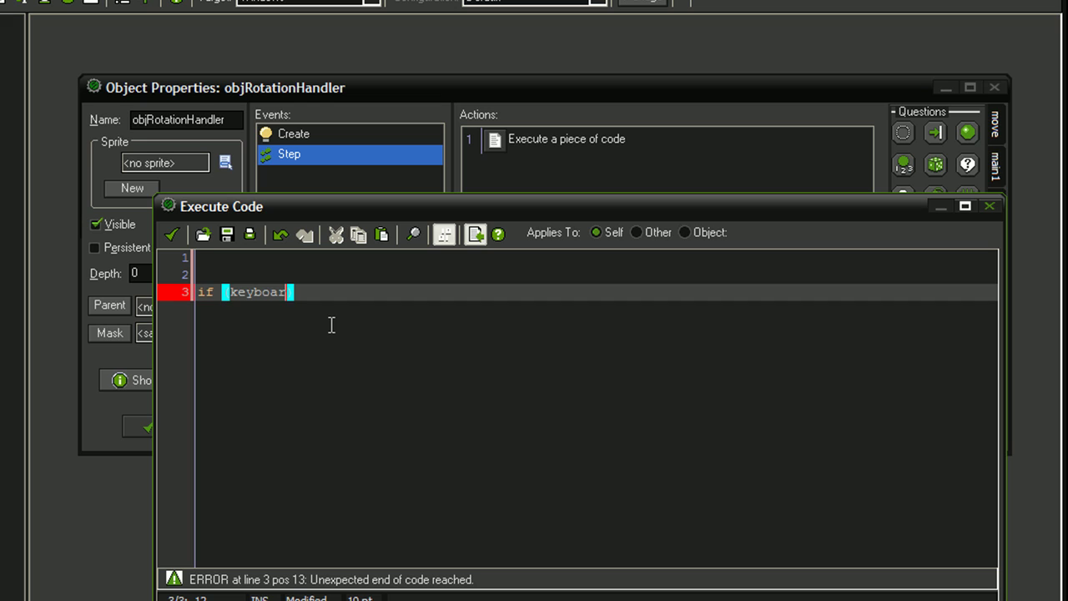
pyautogui.write('d')
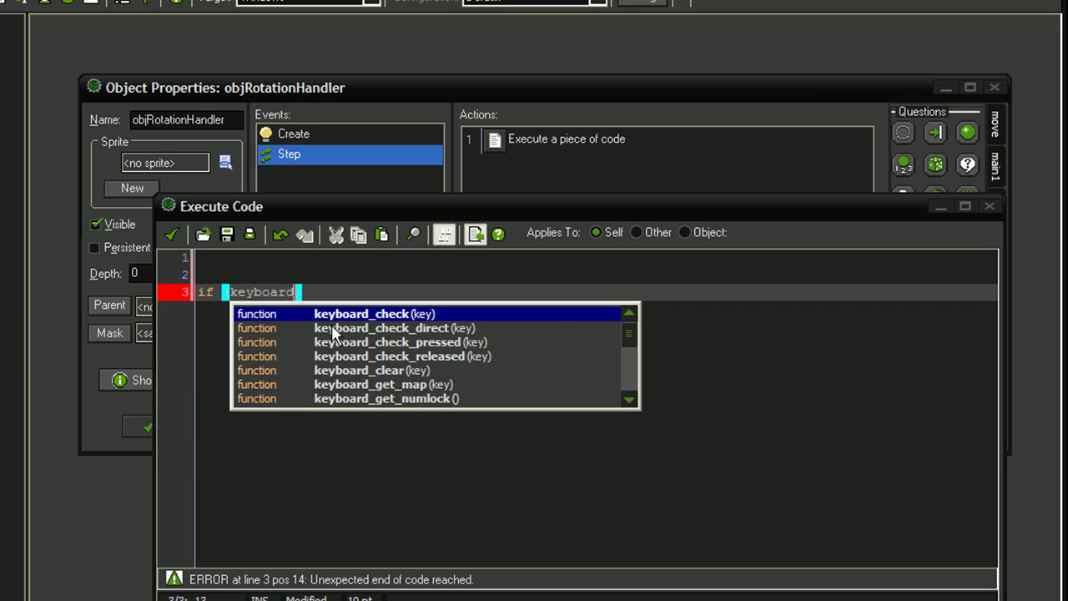
pyautogui.press('Return')
pyautogui.write('(')
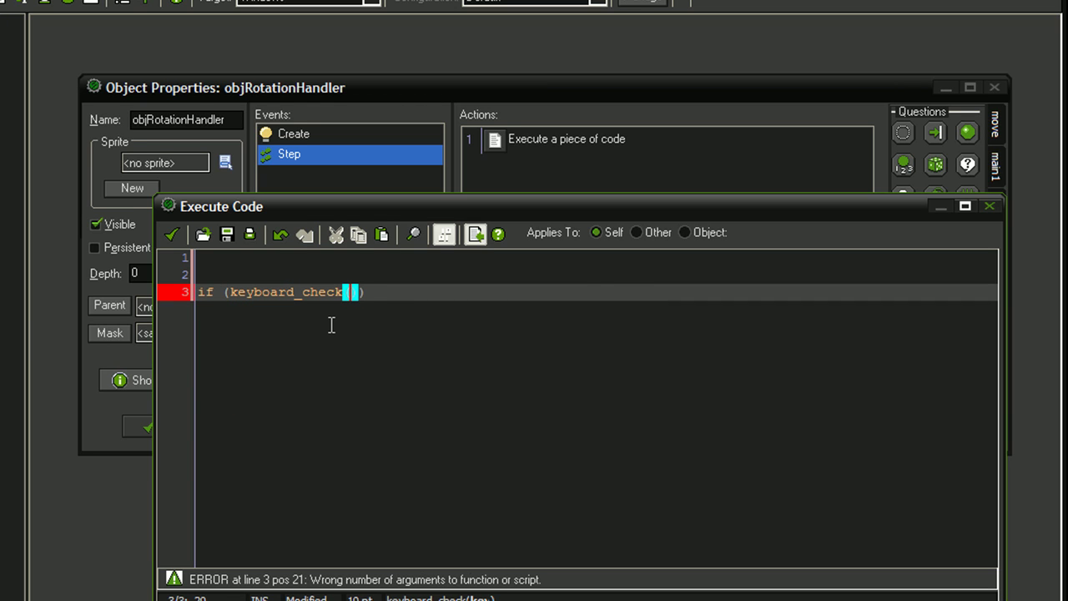
pyautogui.write('vk_')
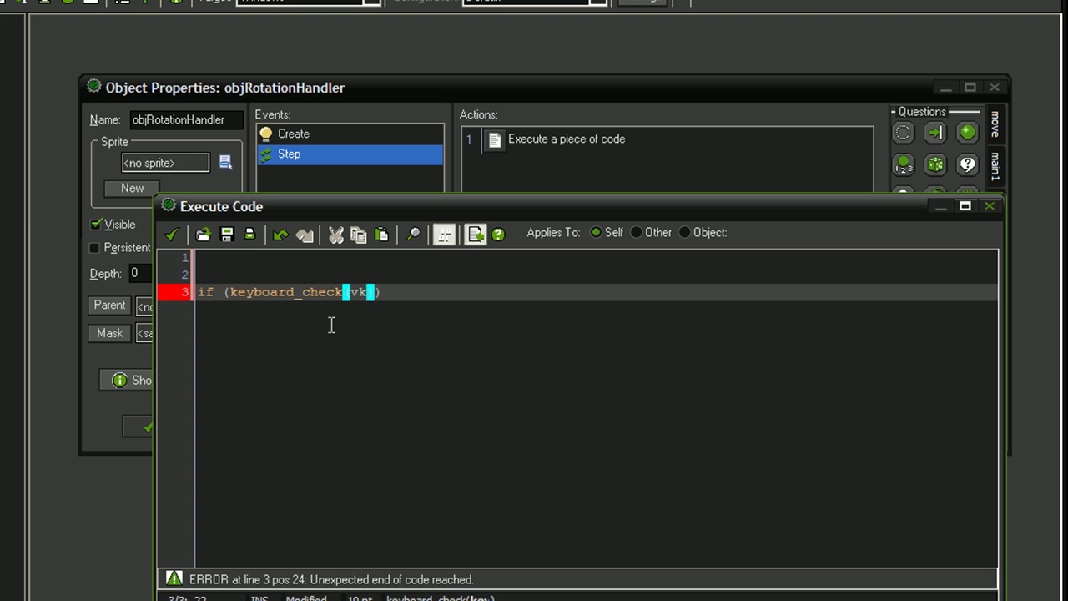
pyautogui.write('mu')
pyautogui.write('l')
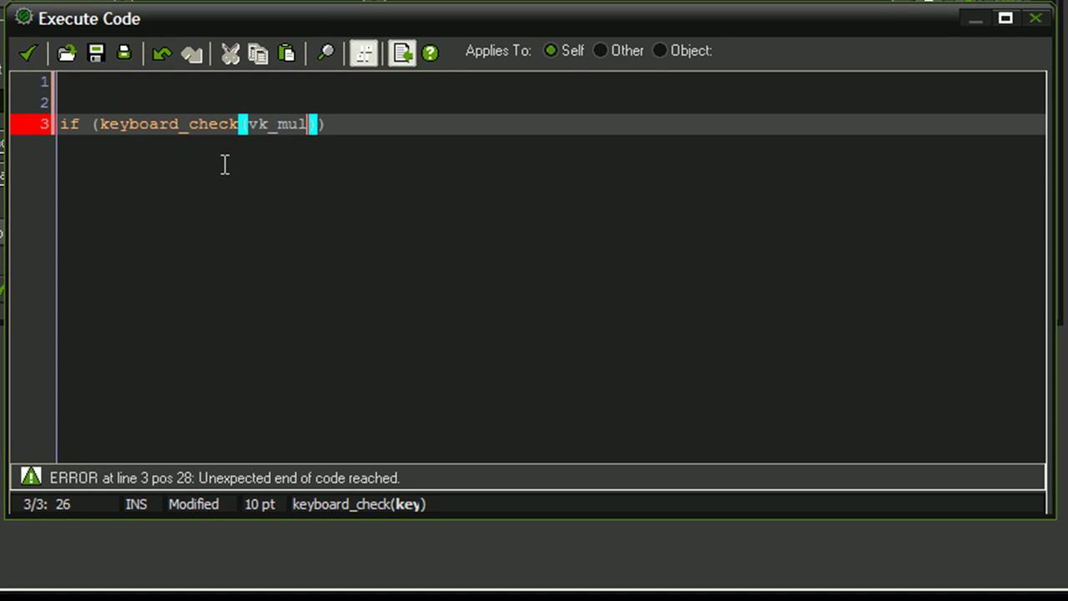
pyautogui.write('ti')
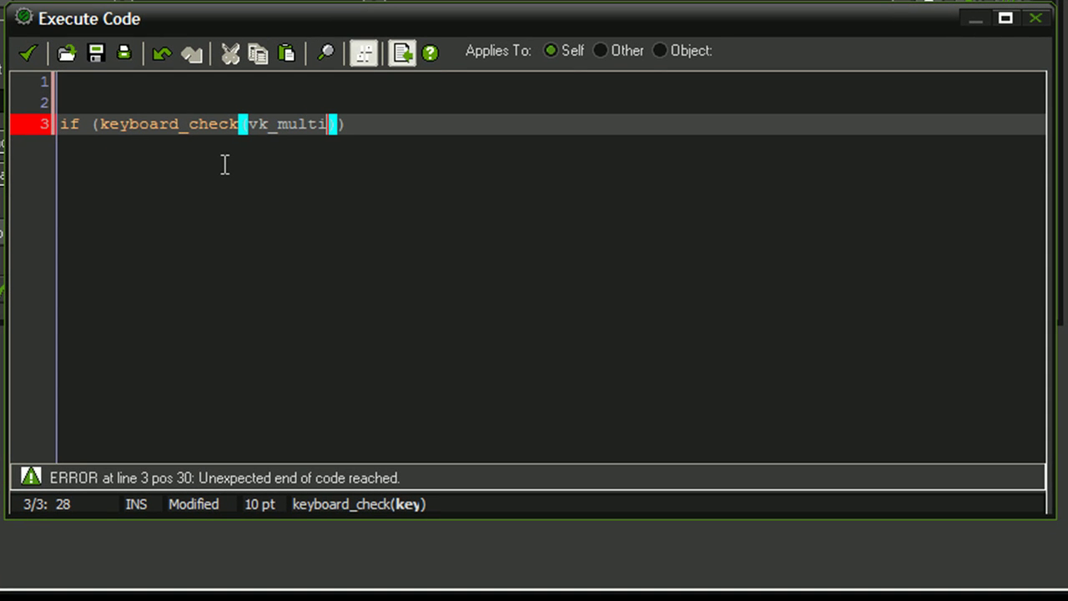
pyautogui.write('ply')
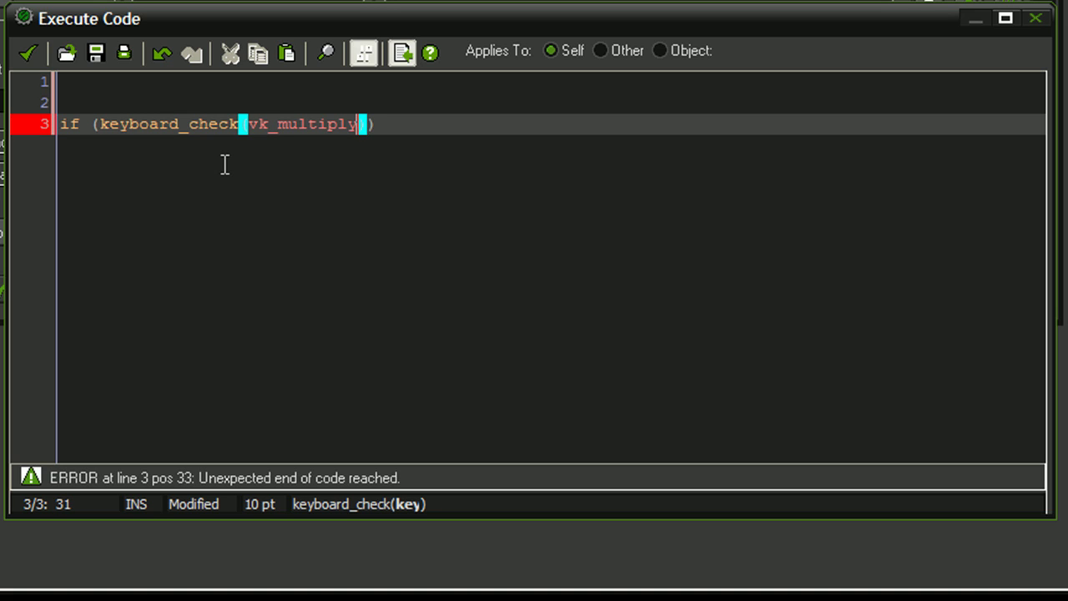
pyautogui.write('))')
pyautogui.press('Left')
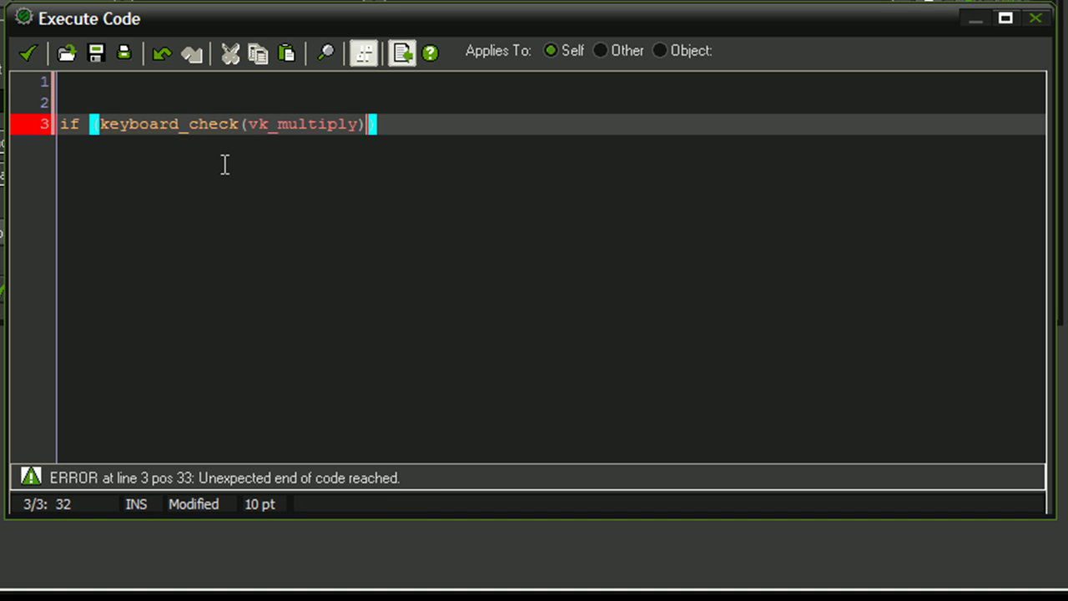
pyautogui.press('Right')
pyautogui.press('Return')
pyautogui.press('Tab')
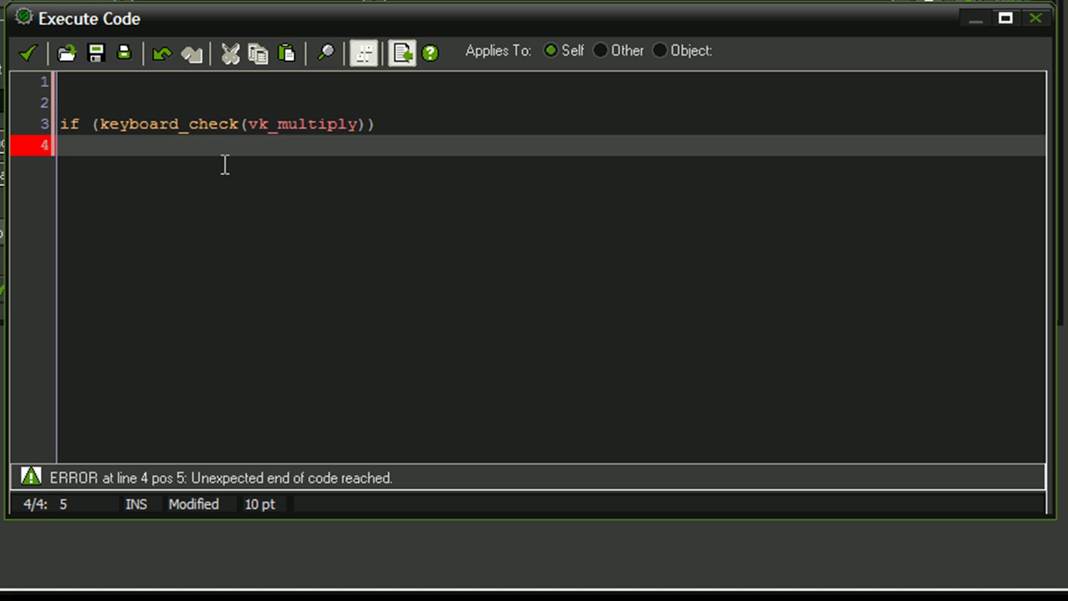
pyautogui.write('angle ')
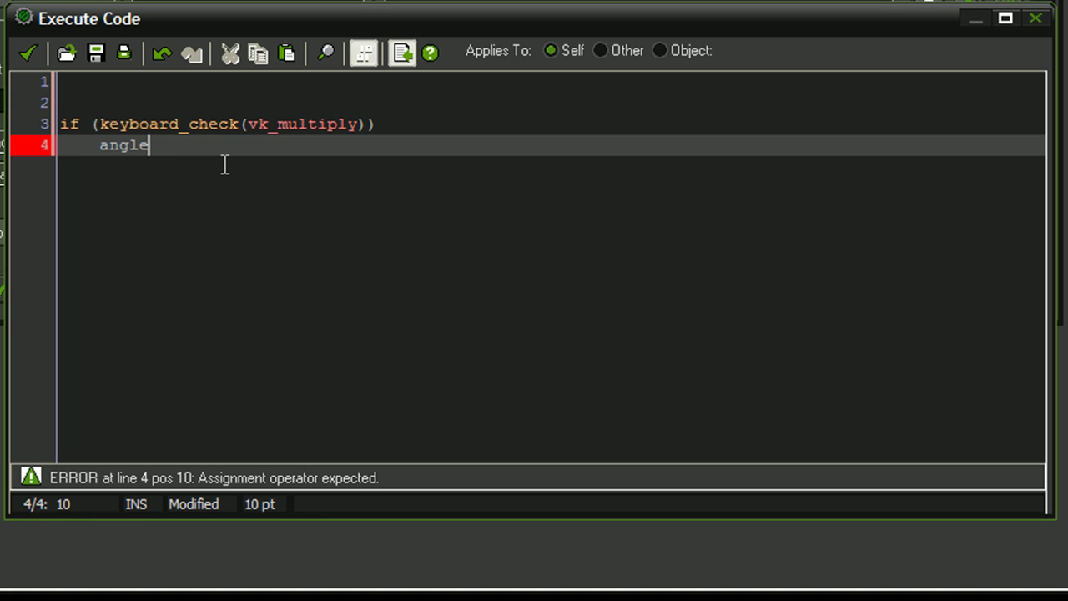
pyautogui.write('+= ')
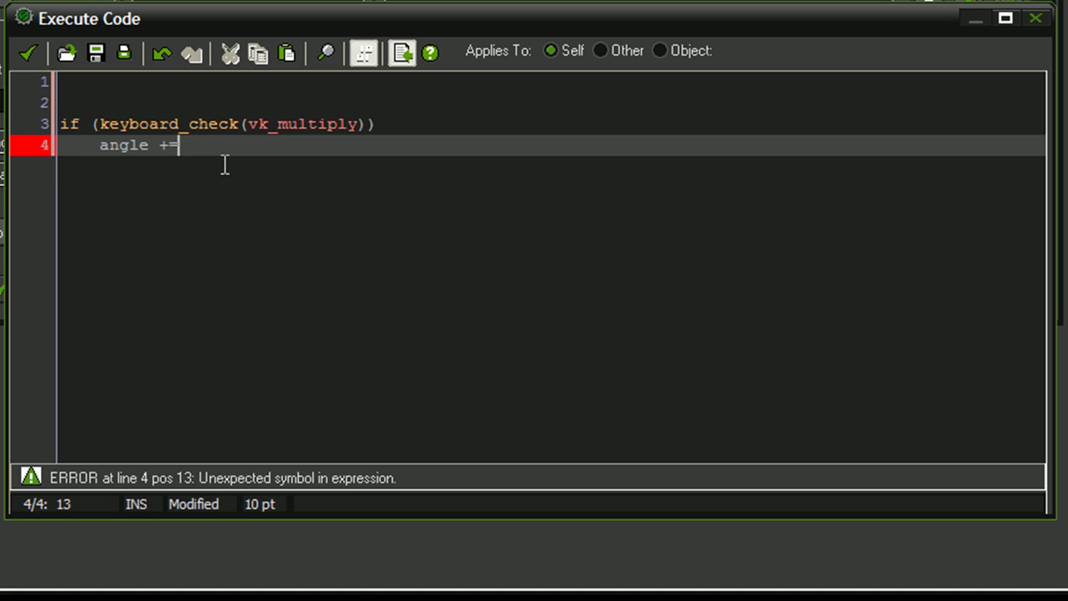
pyautogui.write('1;')
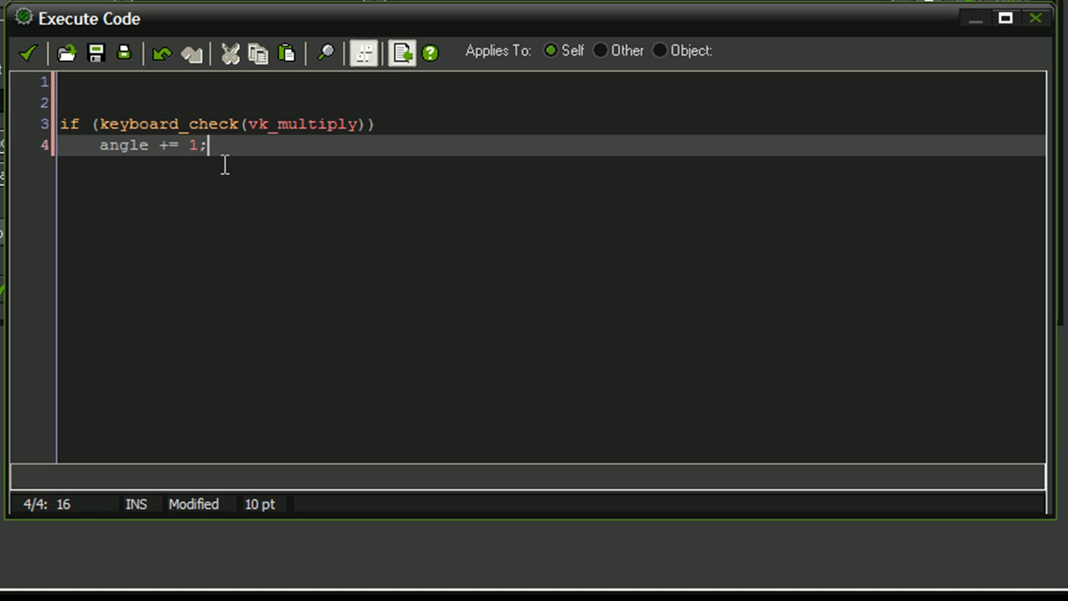
# Add an else line below the increment
pyautogui.press('Return')
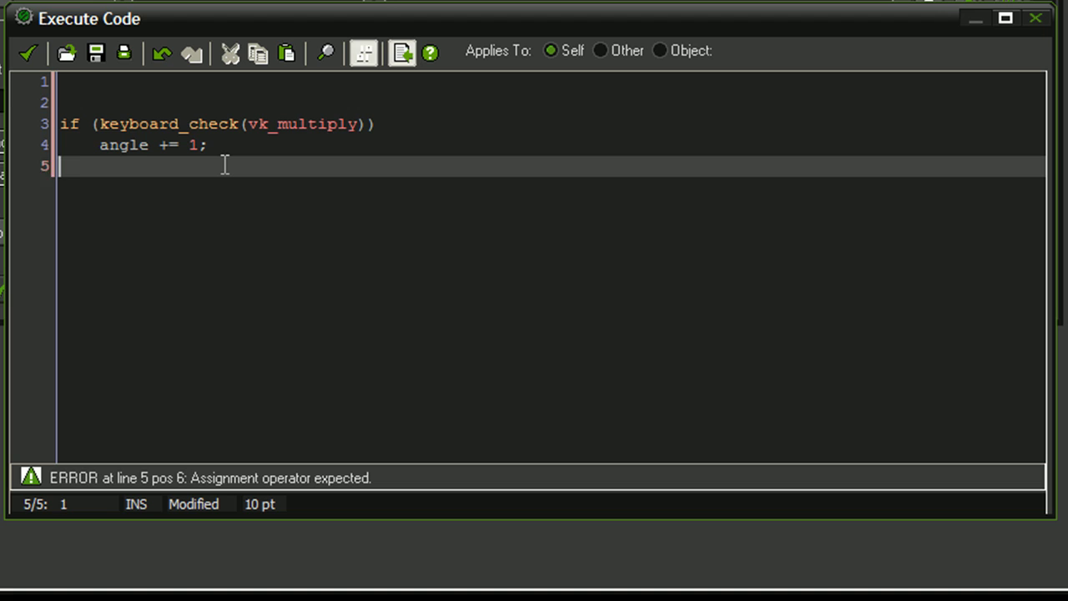
pyautogui.write('else')
pyautogui.press('Up')
pyautogui.press('Up')
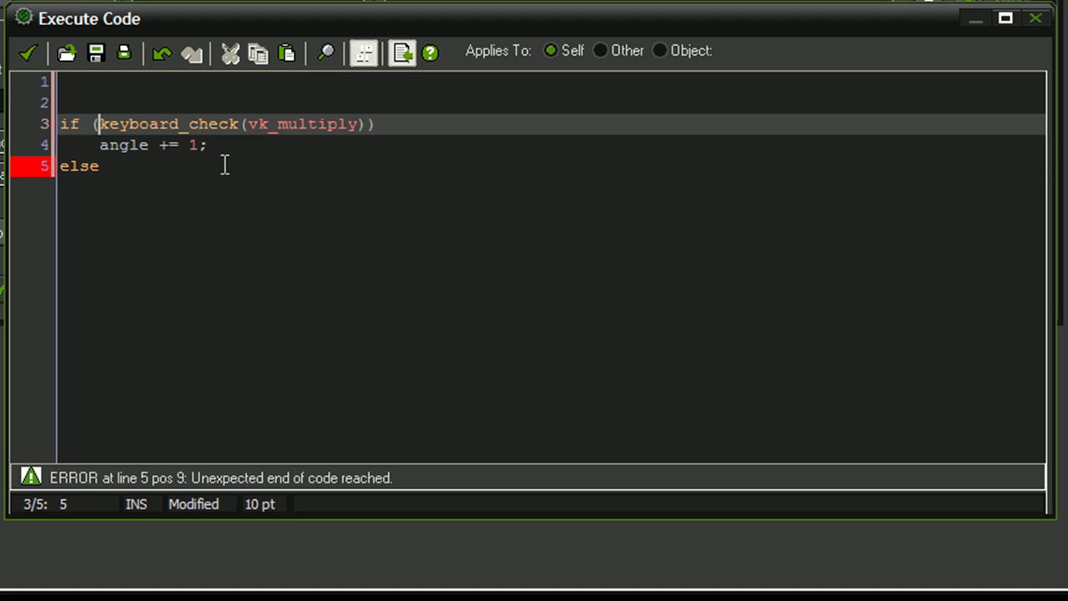
pyautogui.press('Home')
pyautogui.press('Down')
pyautogui.press('Down')
pyautogui.press('End')
# Write the divide branch: if (keyboard_check(vk_divide)) angle -= 1;
pyautogui.press('Return')
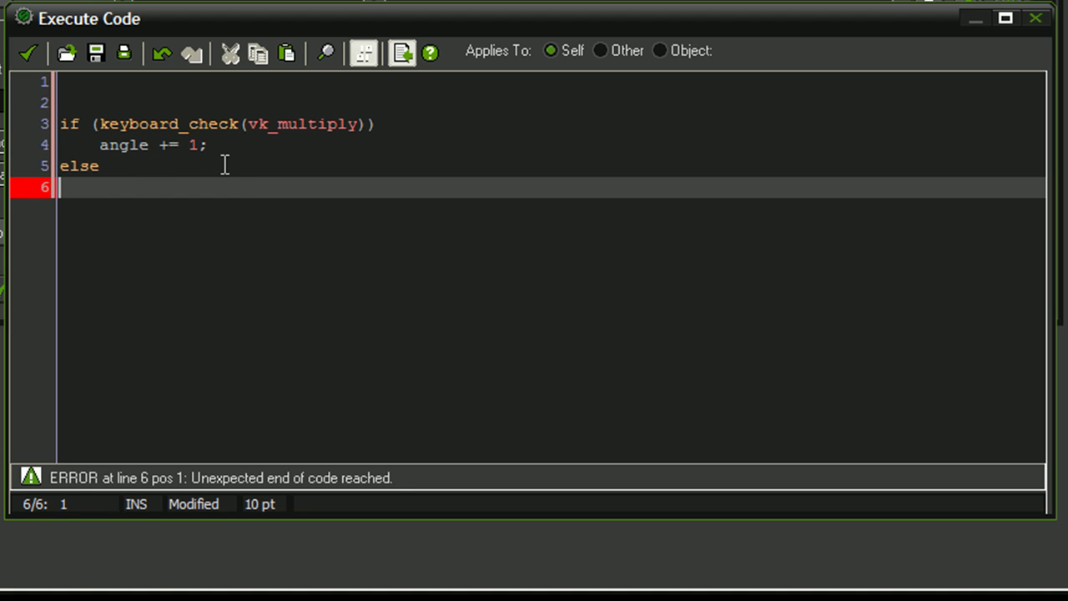
pyautogui.write('if ()')
pyautogui.press('Left')
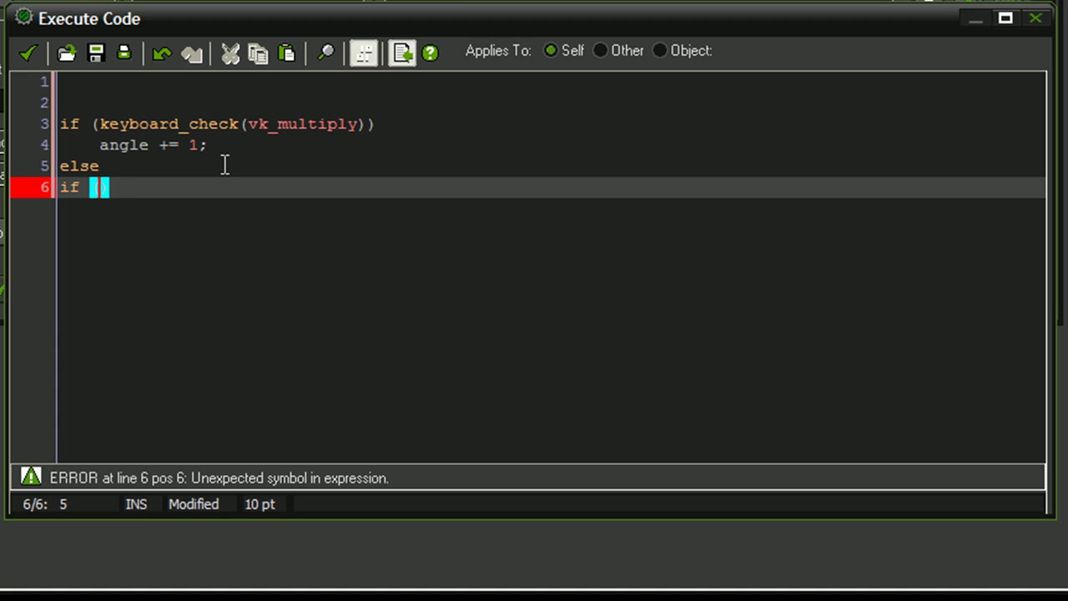
pyautogui.write('keyboard')
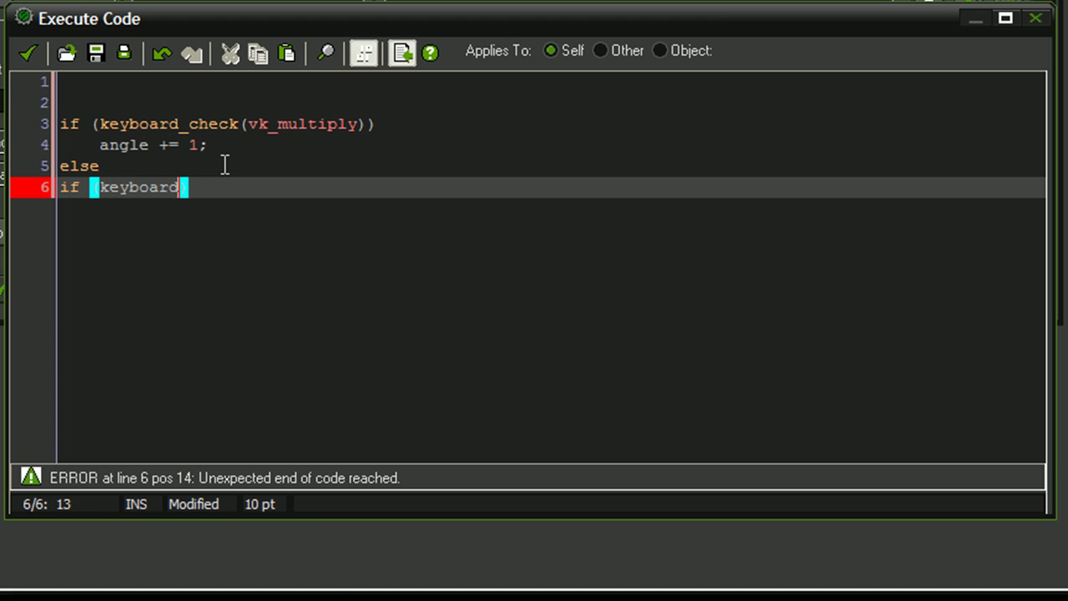
pyautogui.write('_')
pyautogui.press('Return')
pyautogui.write('()')
pyautogui.press('Left')
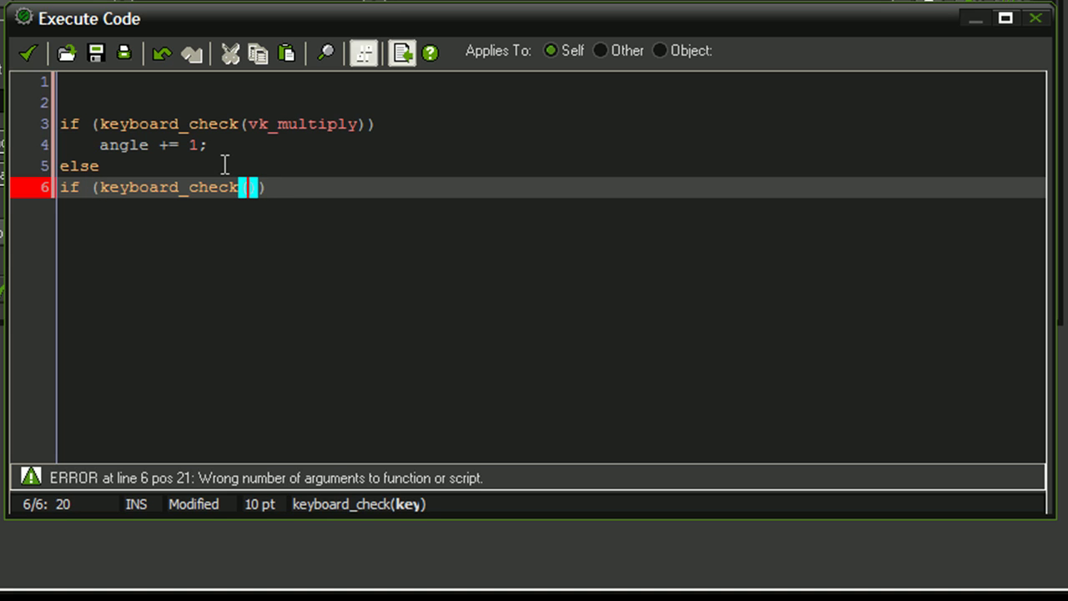
pyautogui.write('vk_divi')
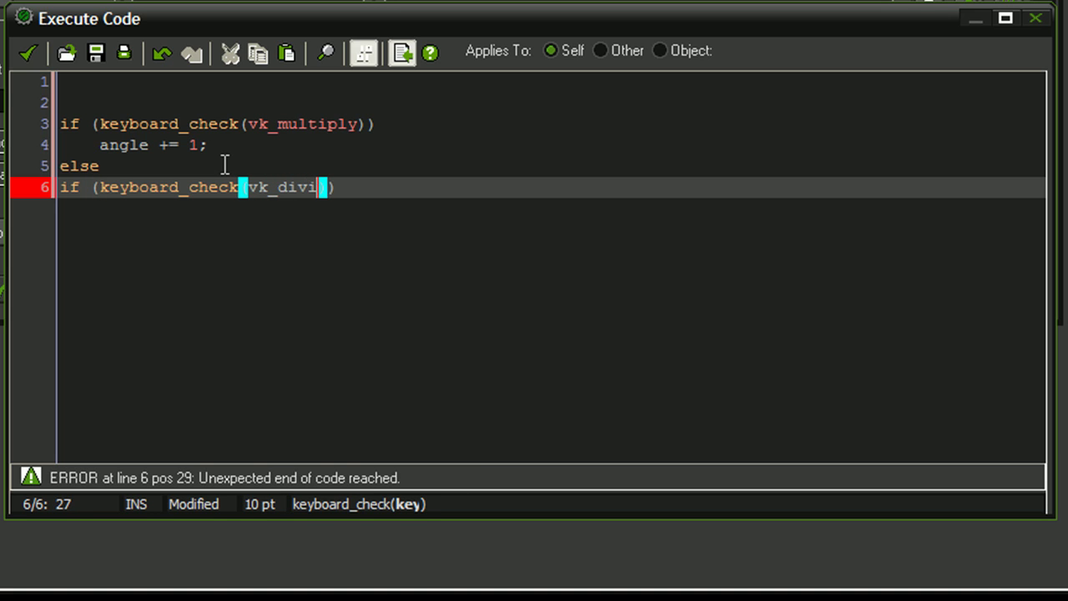
pyautogui.write('de')
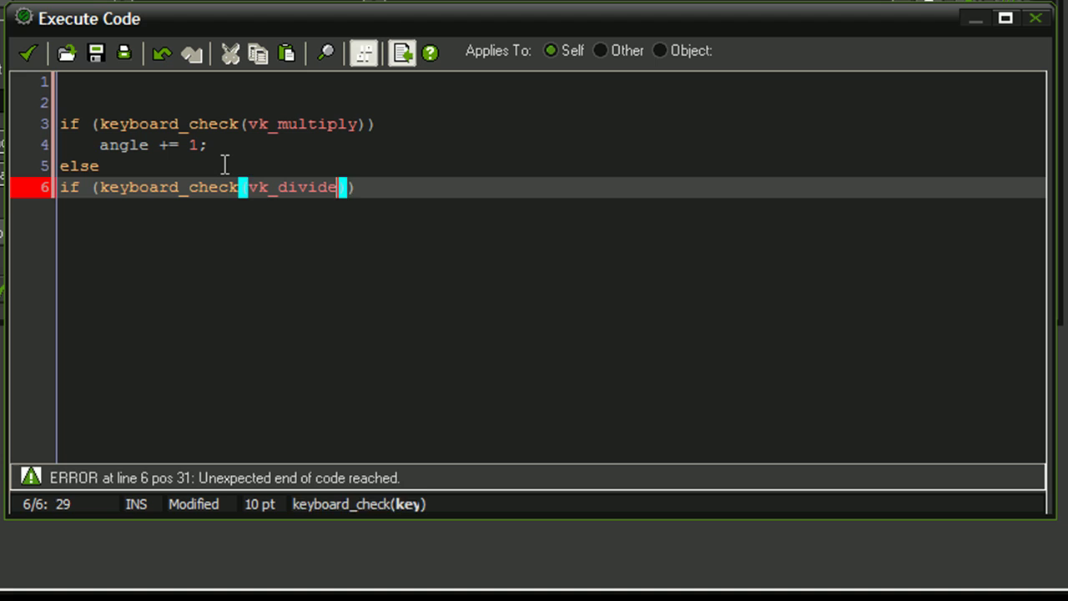
pyautogui.press('End')
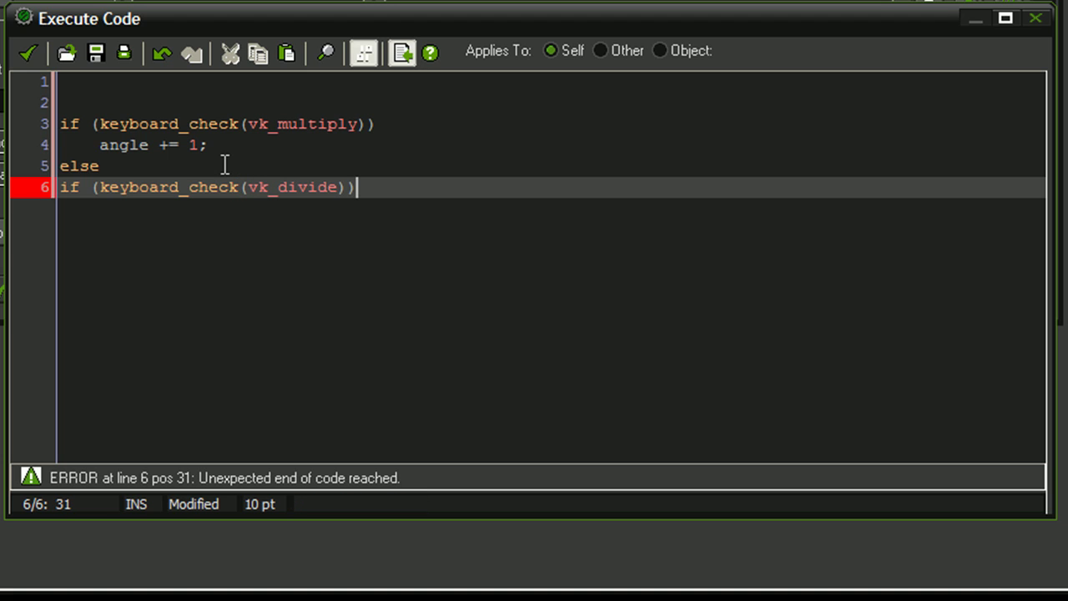
pyautogui.press('Return')
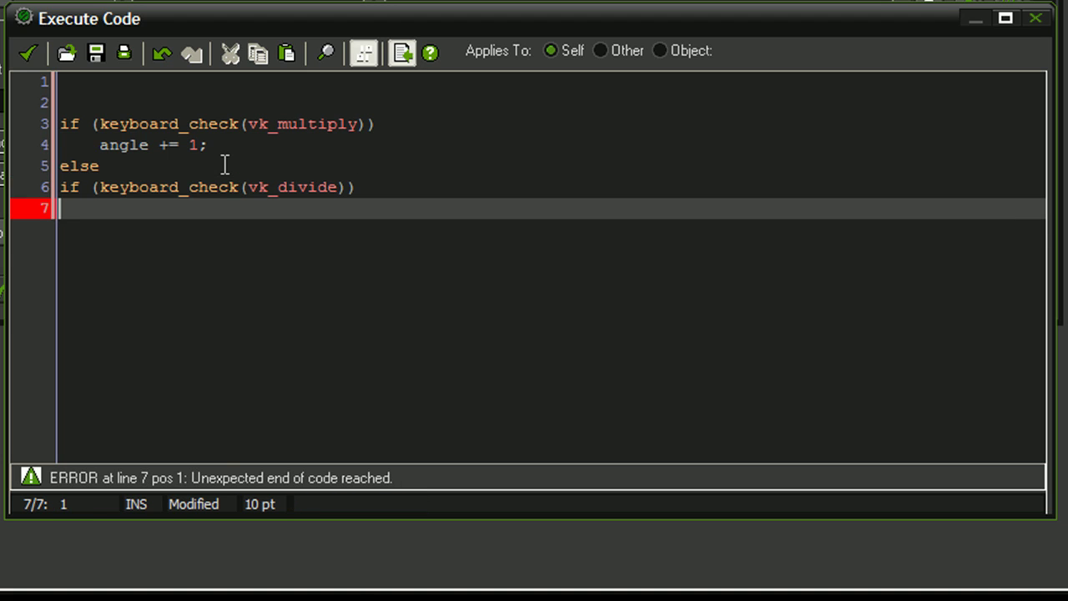
pyautogui.press('Tab')
pyautogui.write('angle ')
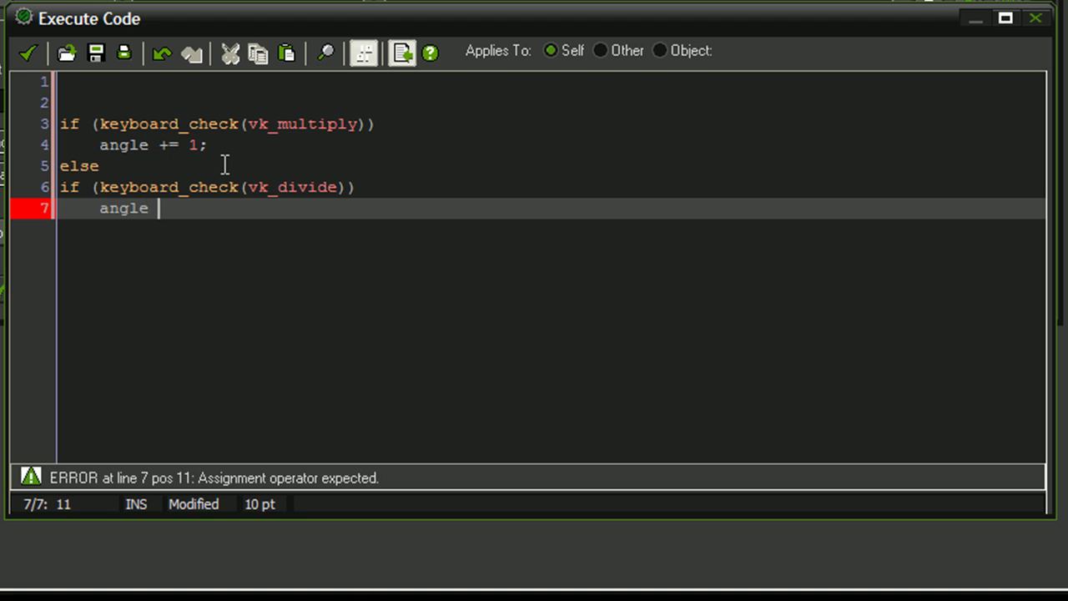
pyautogui.write('-=')
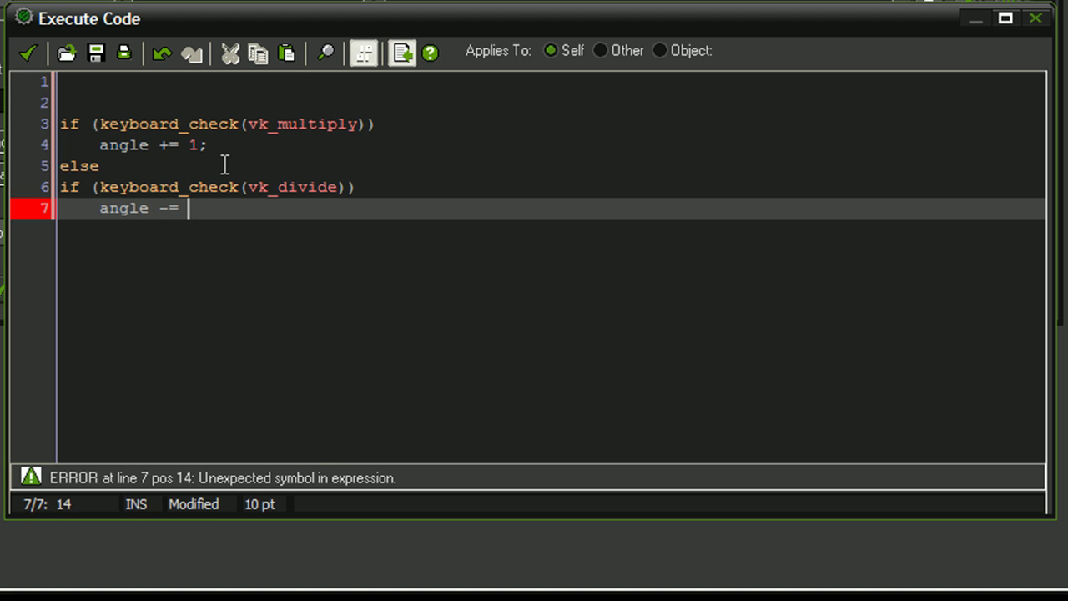
pyautogui.write('1')
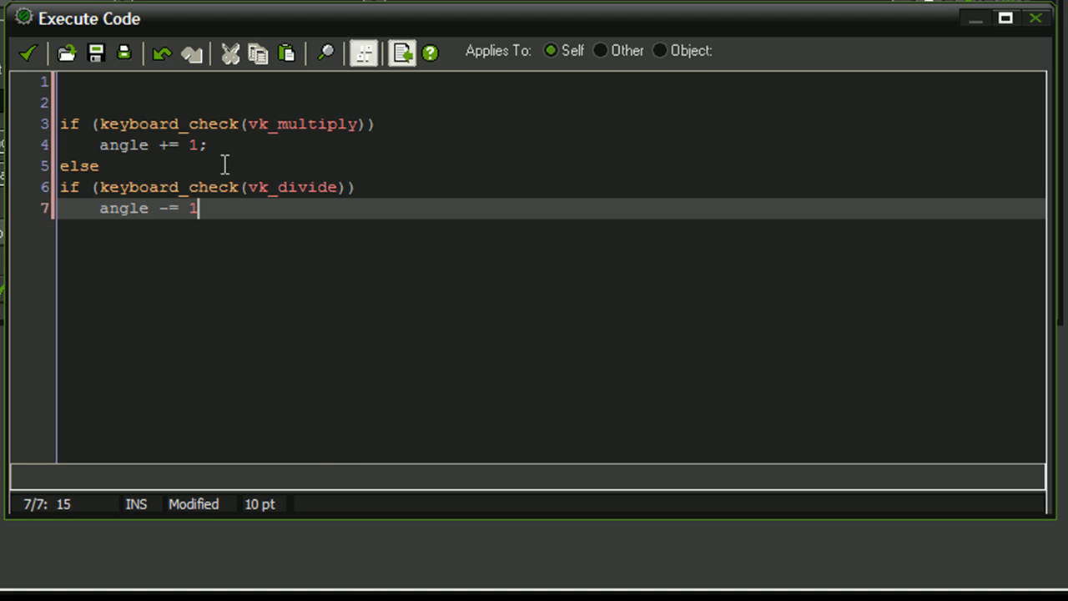
pyautogui.write(';')
pyautogui.press('Return')
pyautogui.press('Return')
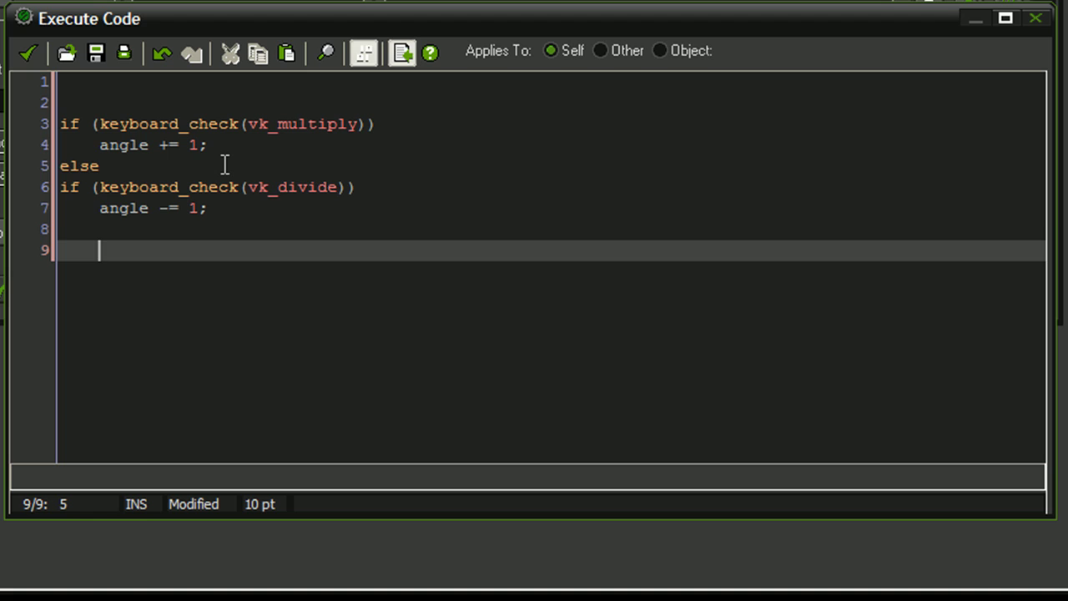
# Add the line view_angle[0] = angle; at the end of the Step code
pyautogui.press('BackSpace')
pyautogui.write('view')
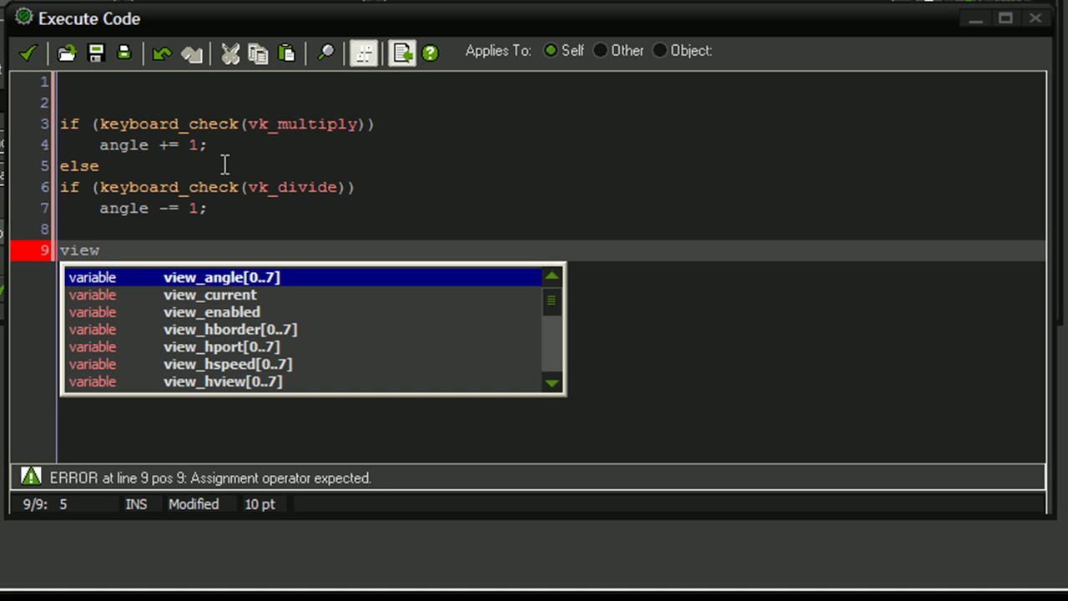
pyautogui.write('_a')
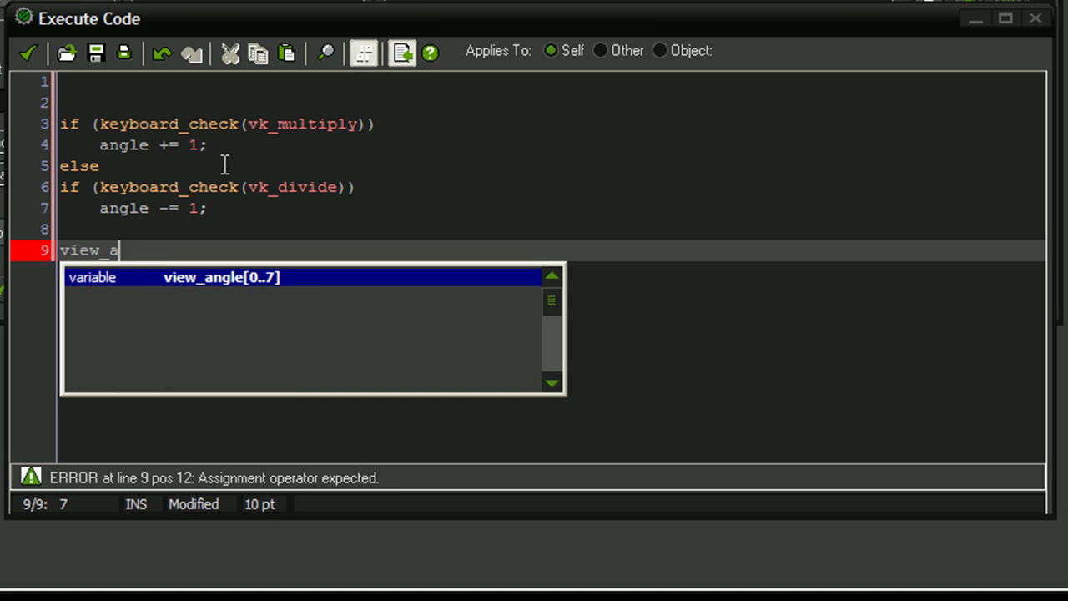
pyautogui.write('ngle')
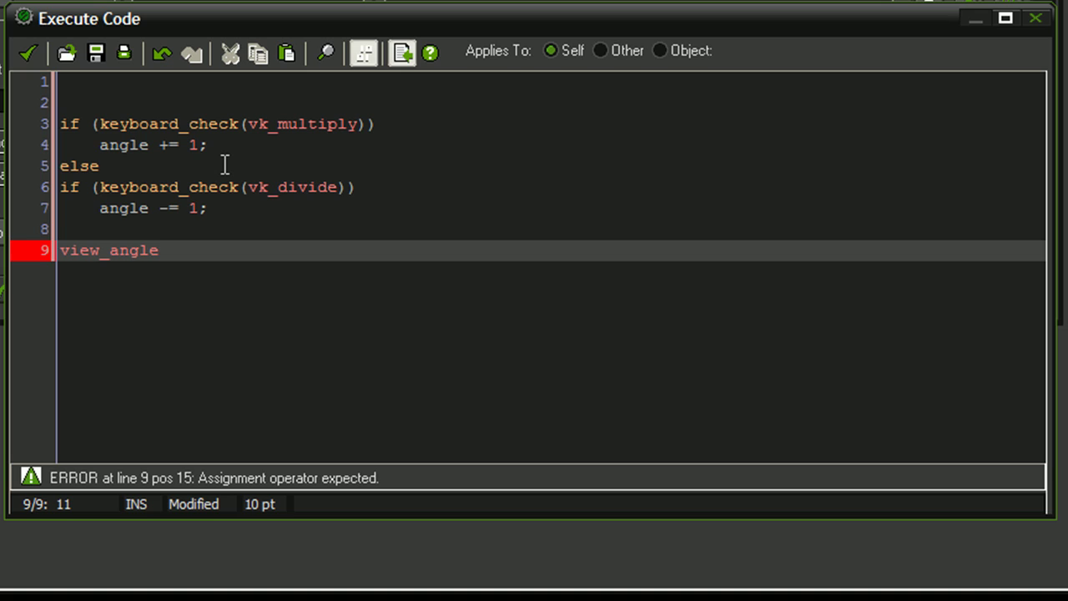
pyautogui.write('[]')
pyautogui.press('Left')
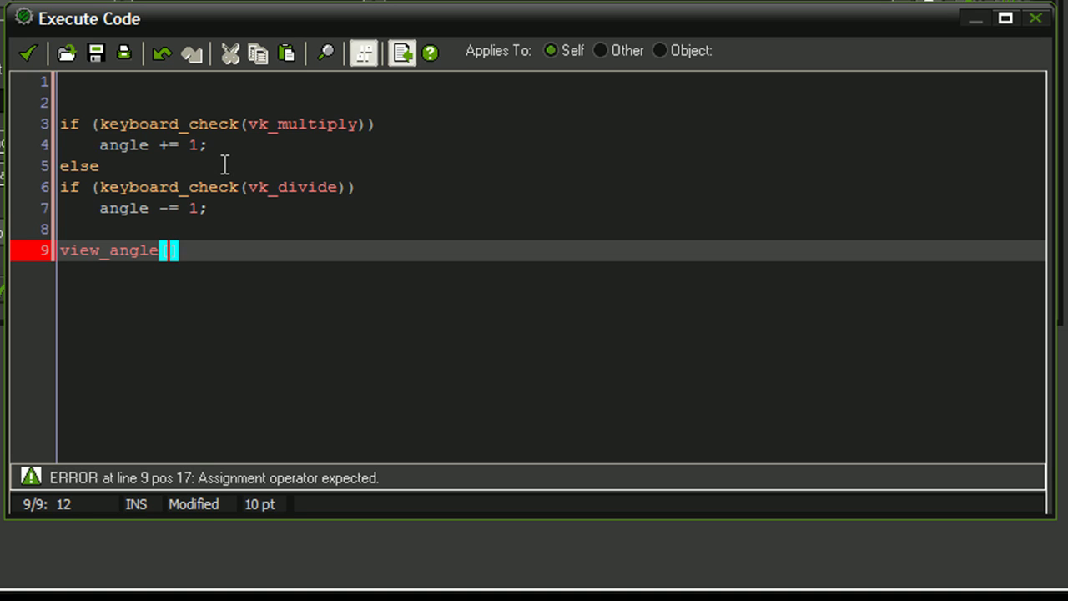
pyautogui.write('0')
pyautogui.press('Right')
pyautogui.press('Right')
pyautogui.press('Right')
pyautogui.press('Left')
pyautogui.press('Left')
pyautogui.press('Left')
pyautogui.press('Left')
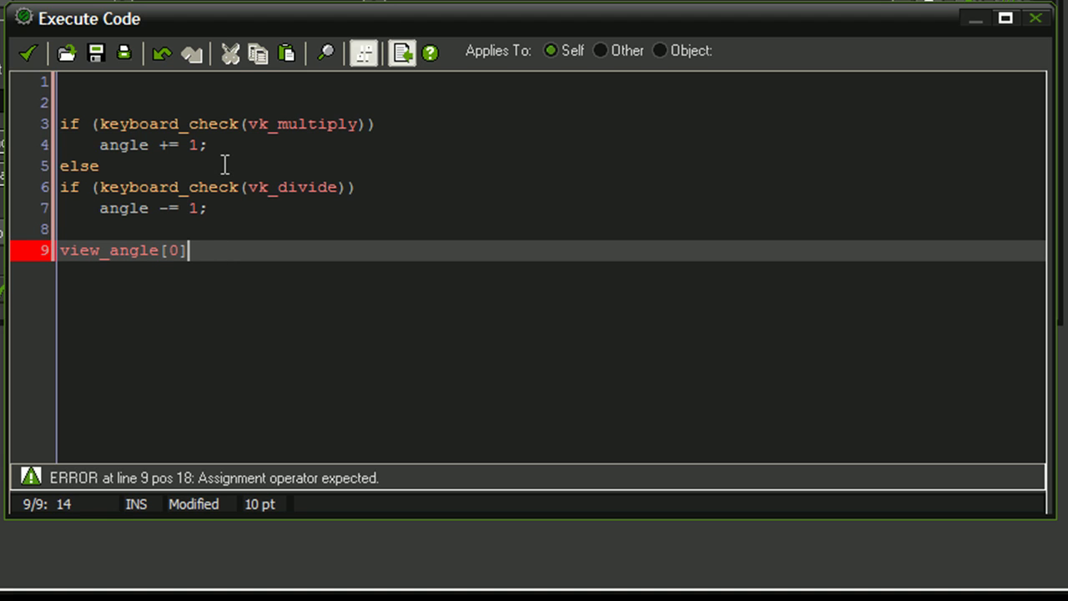
pyautogui.write('= ')
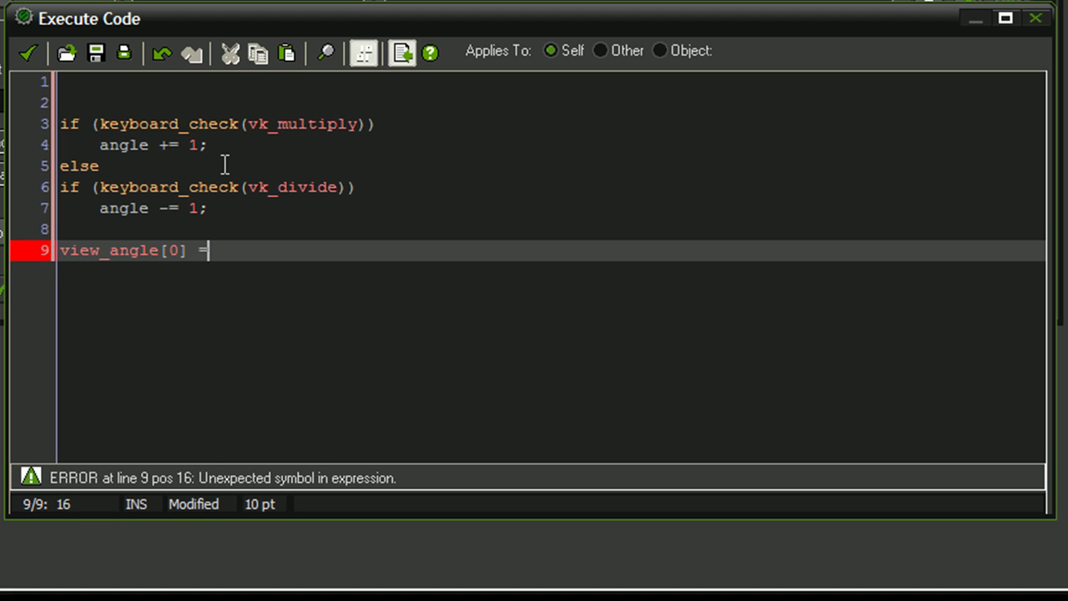
pyautogui.write('angle')
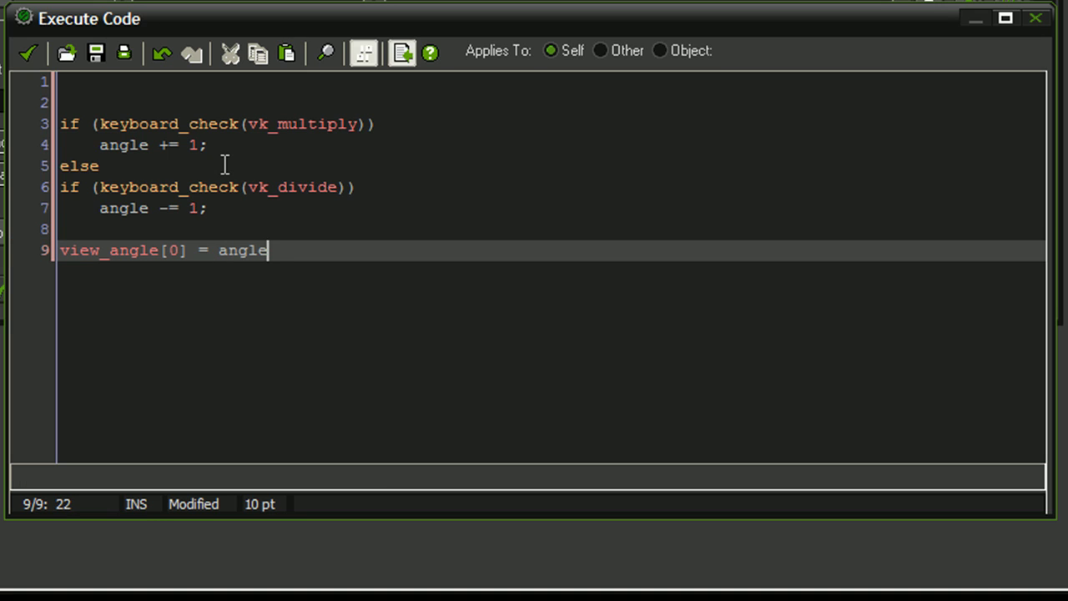
pyautogui.write(';')
pyautogui.moveTo(262, 18); pyautogui.dragTo(263, 3)
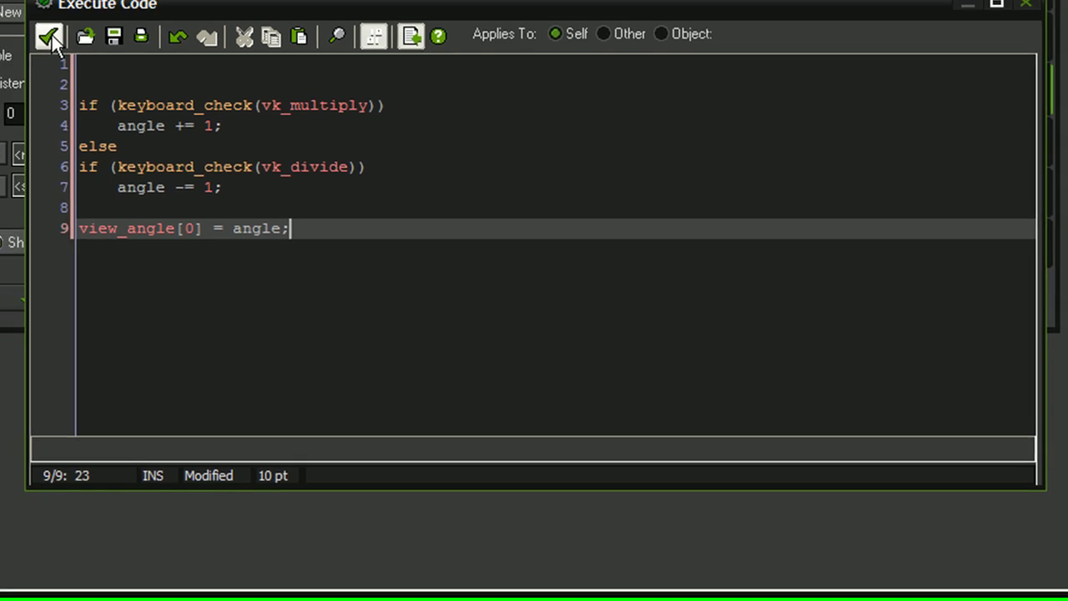
# Save the Step code and expand the Rooms group in the resource tree
pyautogui.click(25, 24)
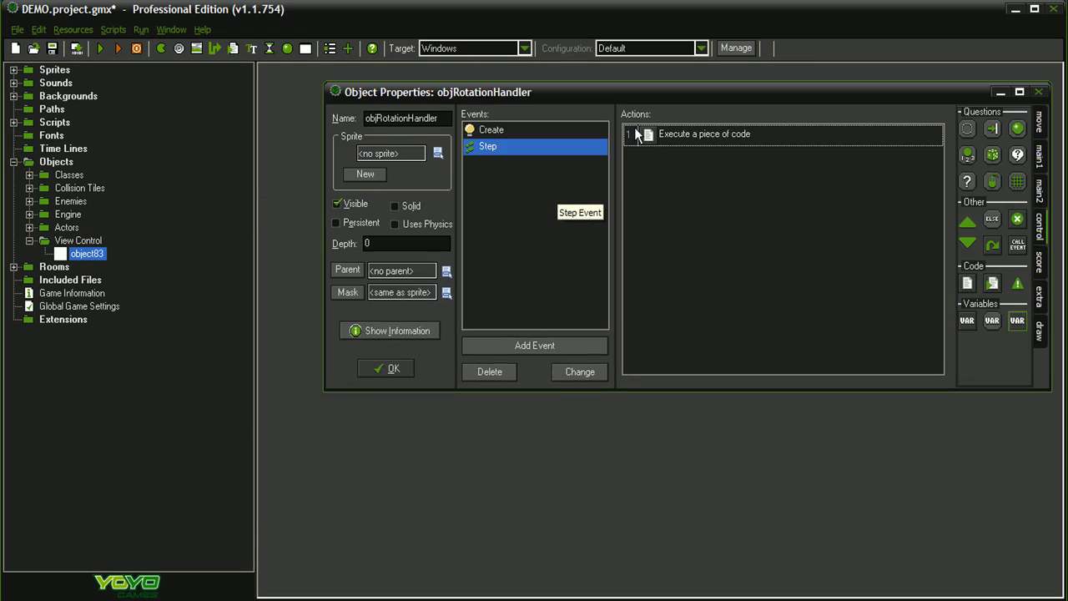
pyautogui.moveTo(644, 99)
pyautogui.mouseDown()
pyautogui.moveTo(607, 143)
pyautogui.moveTo(606, 130)
pyautogui.mouseUp()
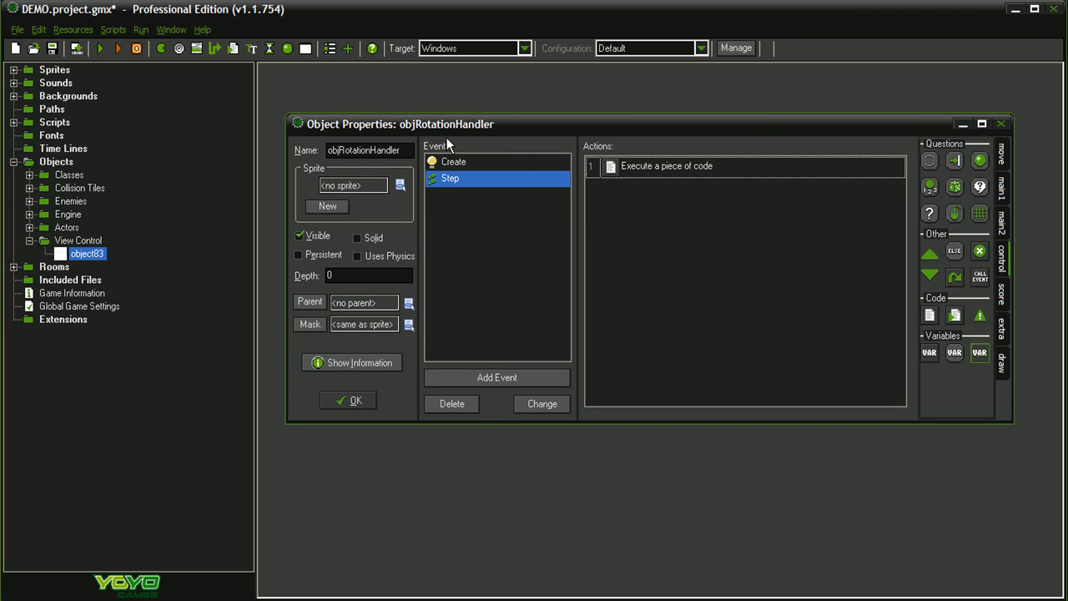
pyautogui.moveTo(480, 125); pyautogui.dragTo(478, 117)
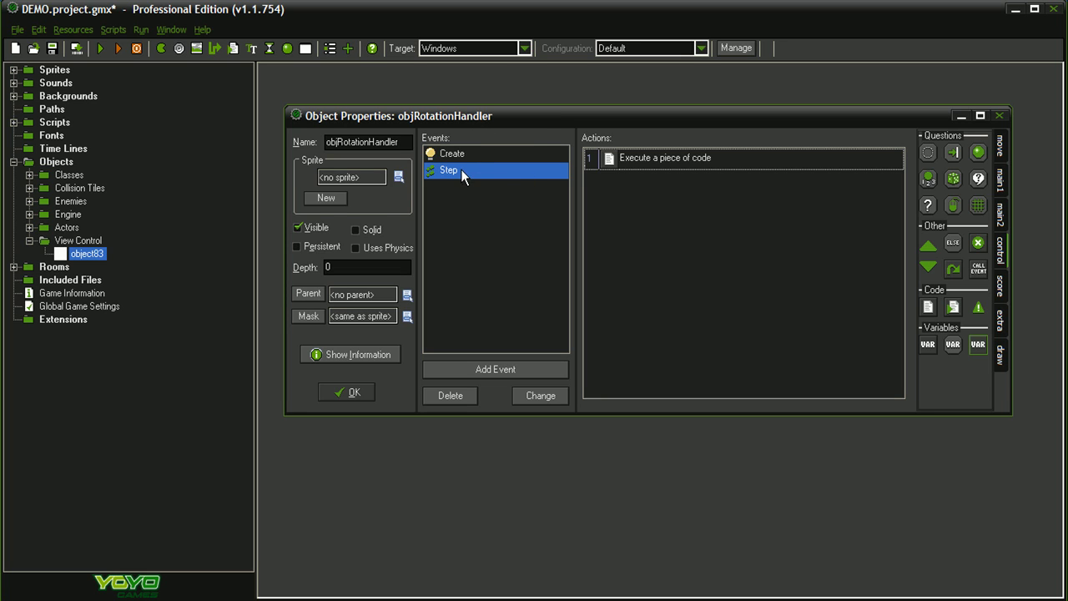
pyautogui.moveTo(464, 115); pyautogui.dragTo(471, 107)
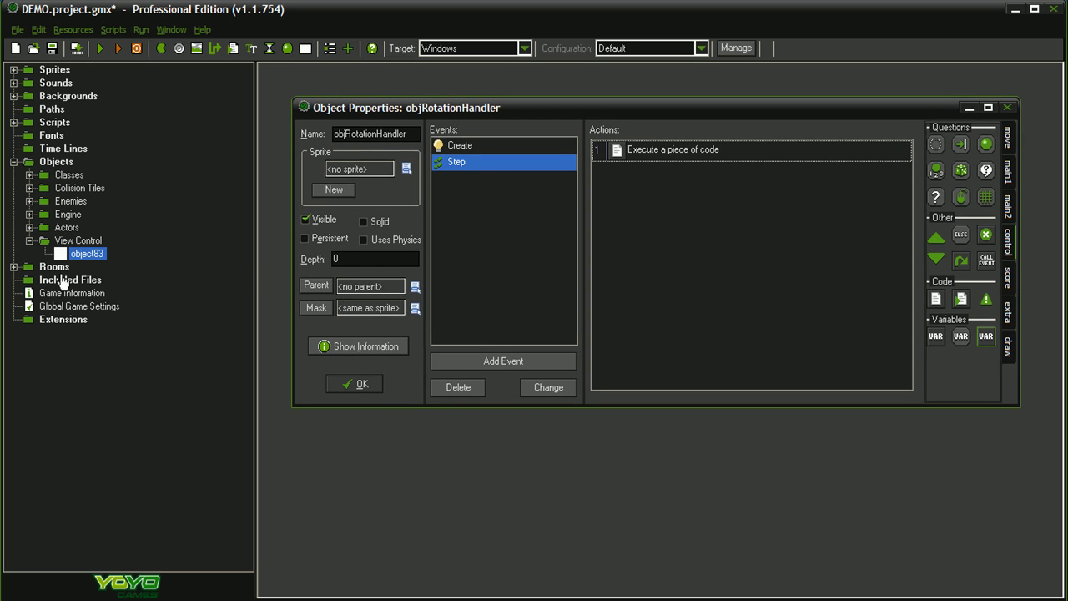
pyautogui.click(13, 267)
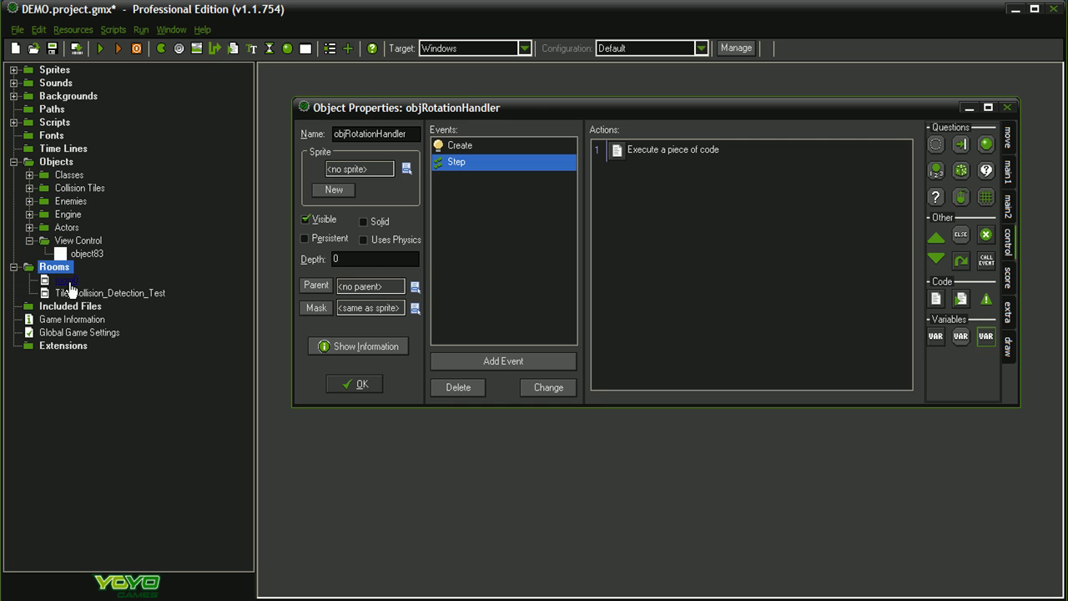
# Open room0 for editing, then confirm objRotationHandler's properties with OK
pyautogui.doubleClick(67, 281)
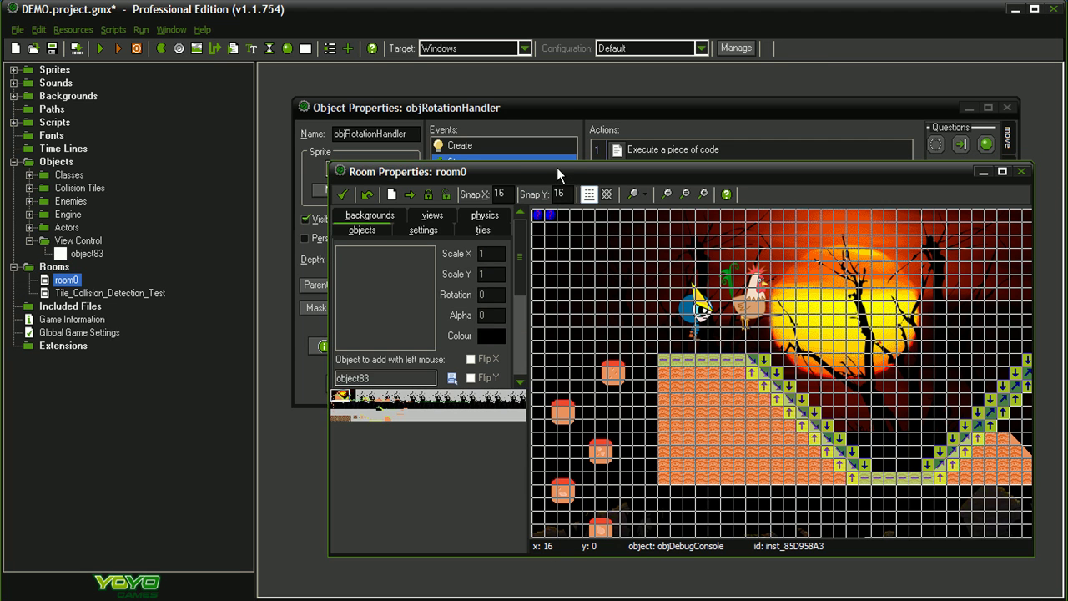
pyautogui.moveTo(557, 168); pyautogui.dragTo(560, 239)
pyautogui.scroll(2, 543, 359)
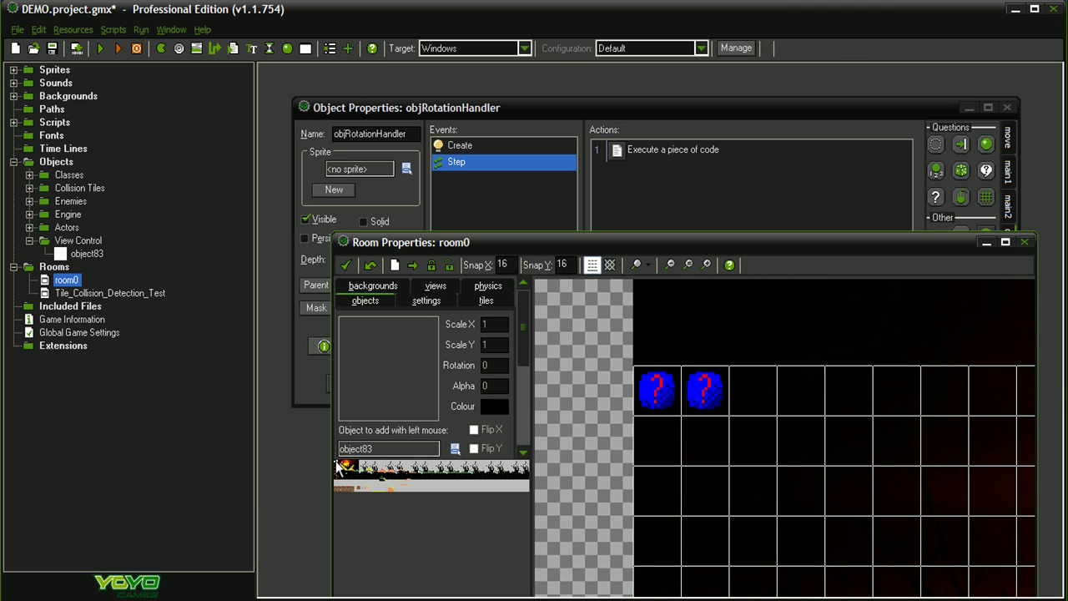
pyautogui.moveTo(581, 246); pyautogui.dragTo(569, 234)
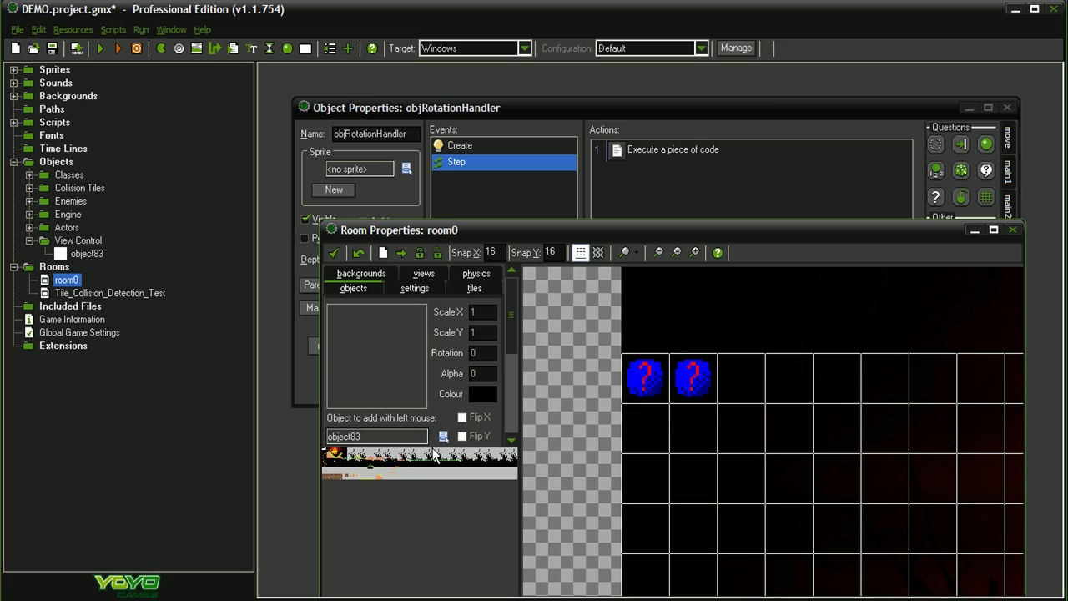
pyautogui.scroll(-3, 435, 484)
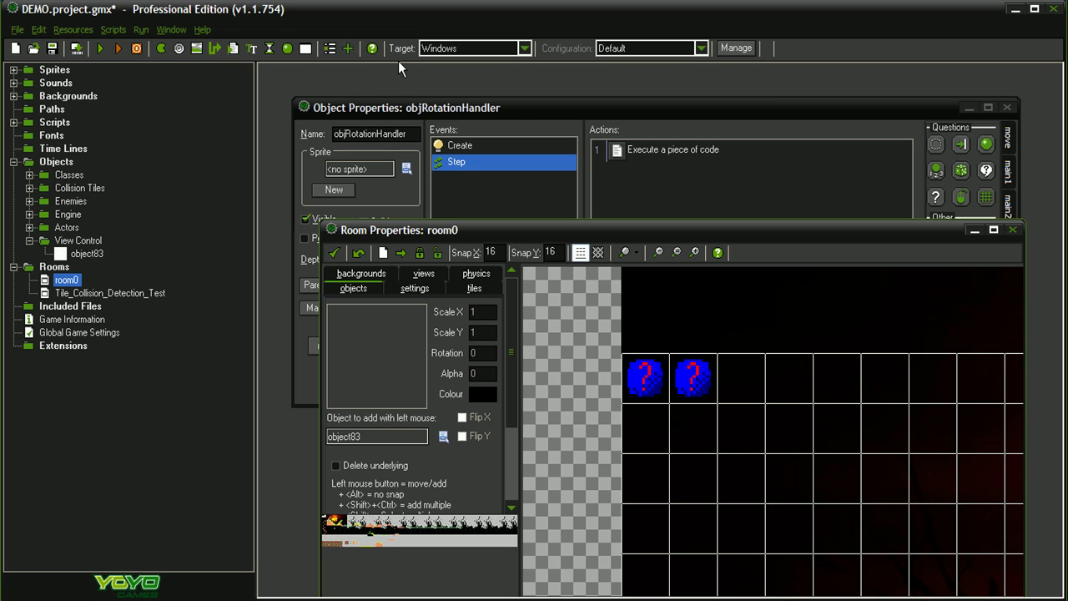
pyautogui.click(403, 107)
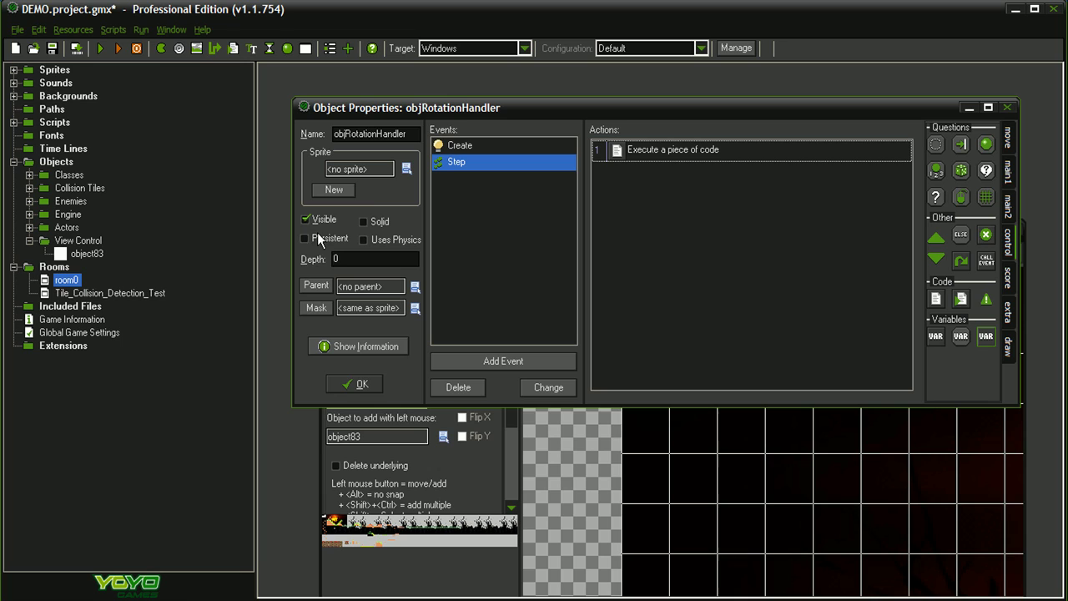
pyautogui.click(357, 385)
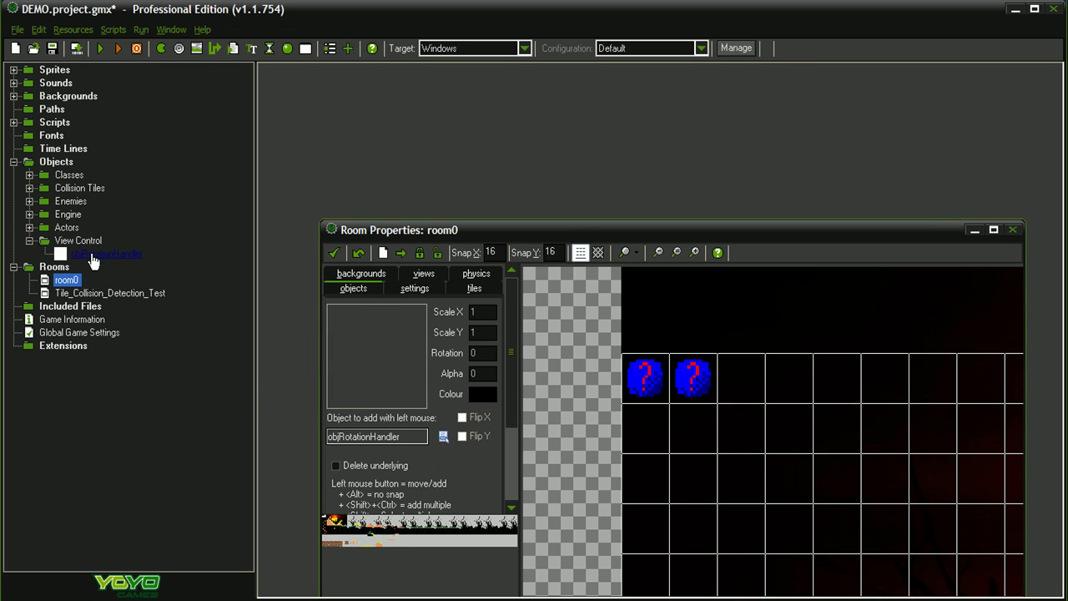
# Place an objRotationHandler instance beside the other two in room0 and confirm the room
pyautogui.moveTo(443, 229); pyautogui.dragTo(428, 138)
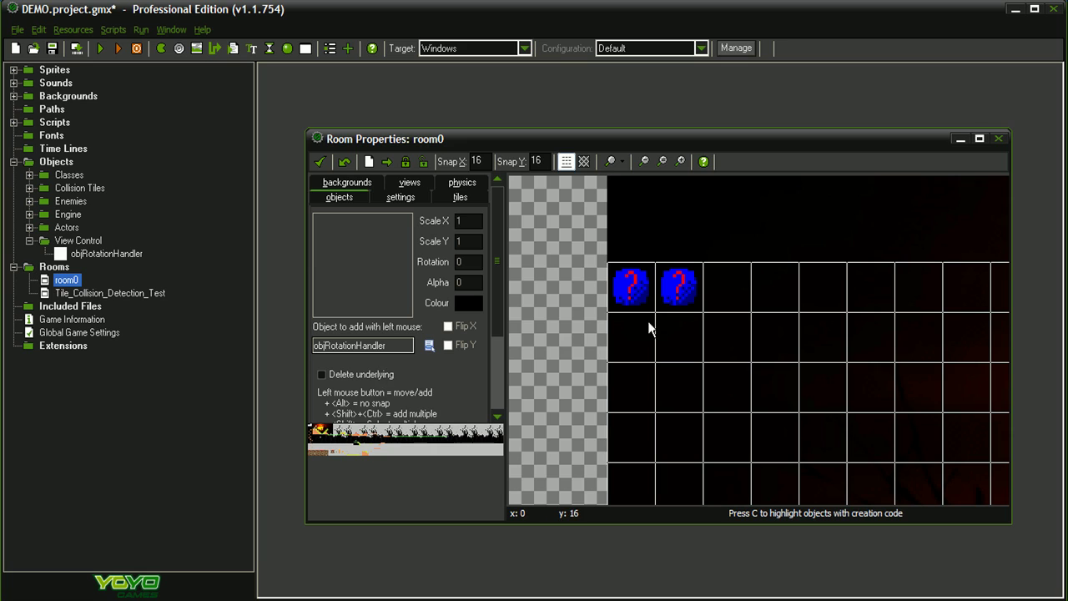
pyautogui.click(719, 294)
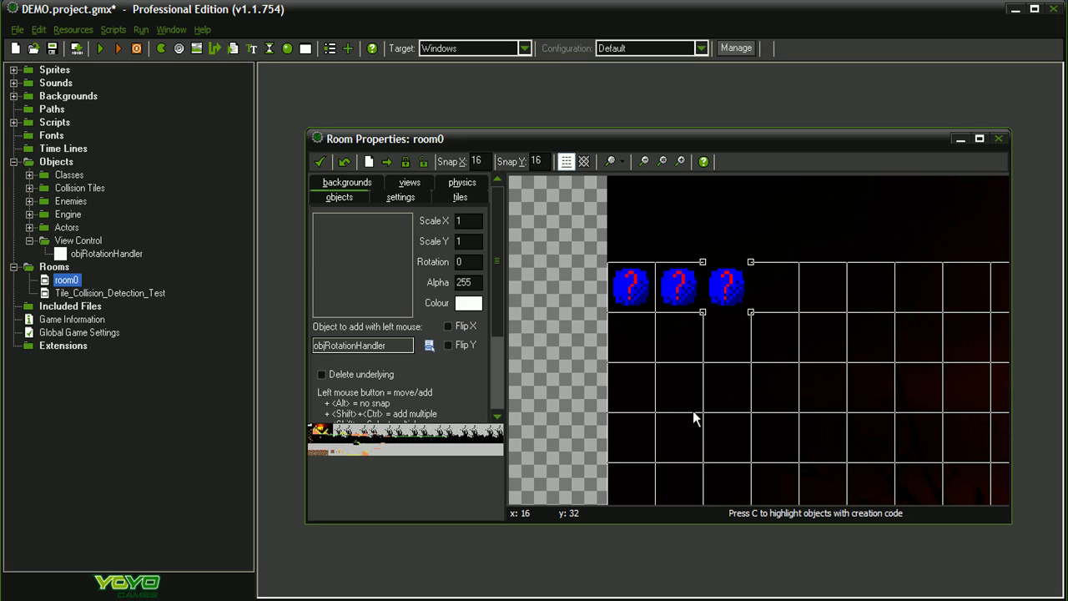
pyautogui.moveTo(651, 143); pyautogui.dragTo(635, 134)
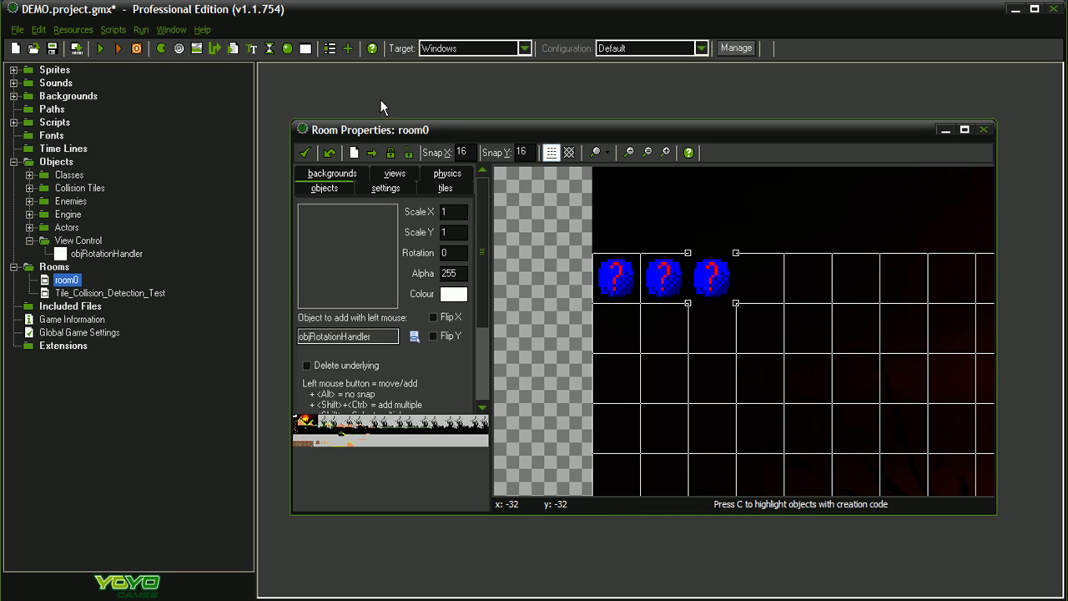
pyautogui.moveTo(437, 129); pyautogui.dragTo(475, 122)
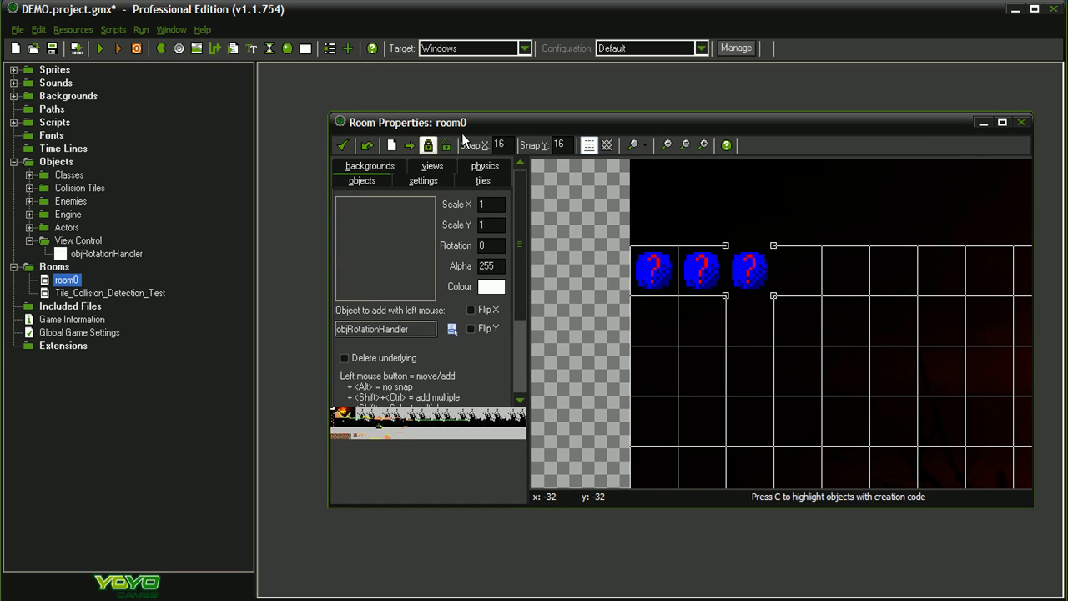
pyautogui.click(342, 145)
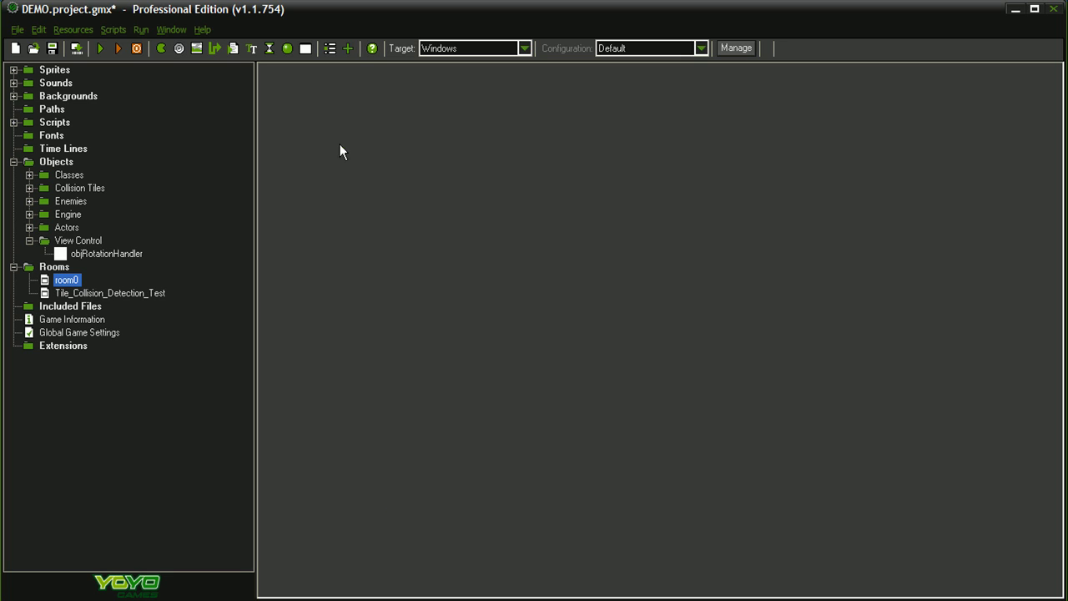
# Run the game and rotate the view counter-clockwise, then back clockwise
pyautogui.click(97, 51)
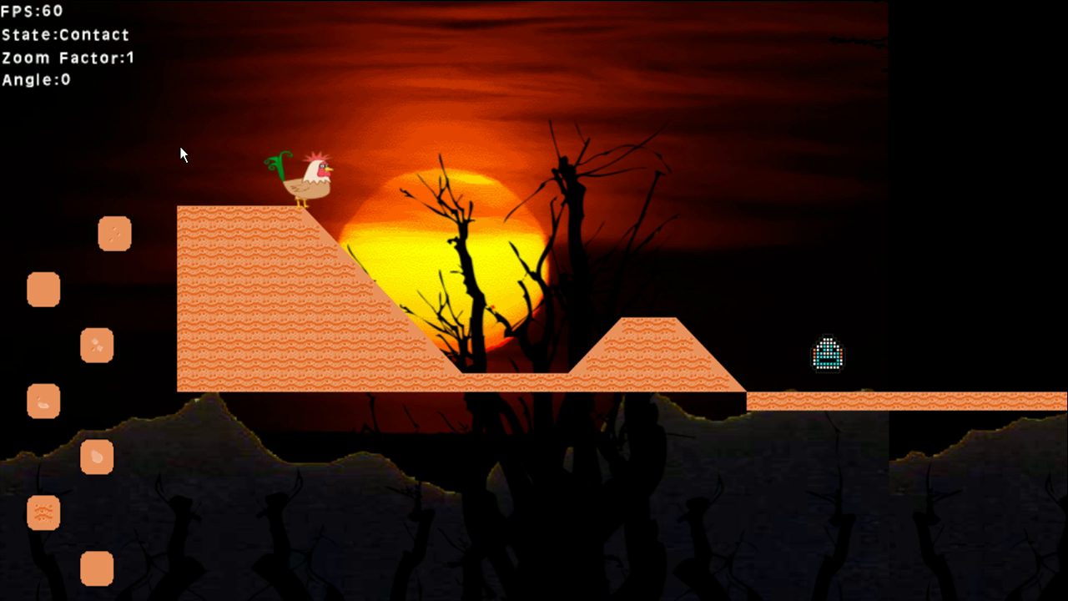
pyautogui.press('Left')
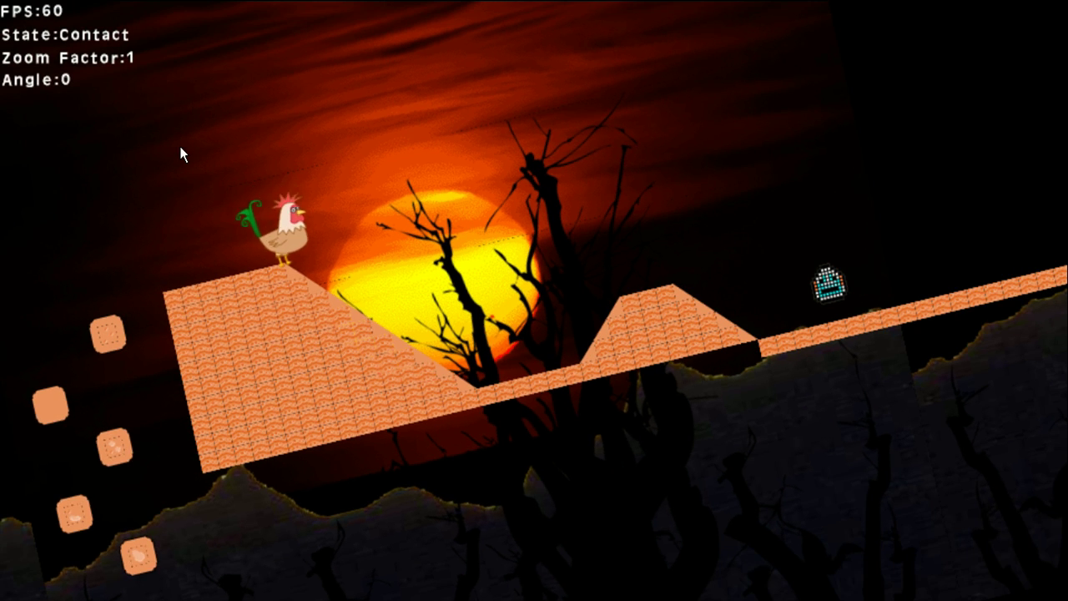
pyautogui.press('Left')
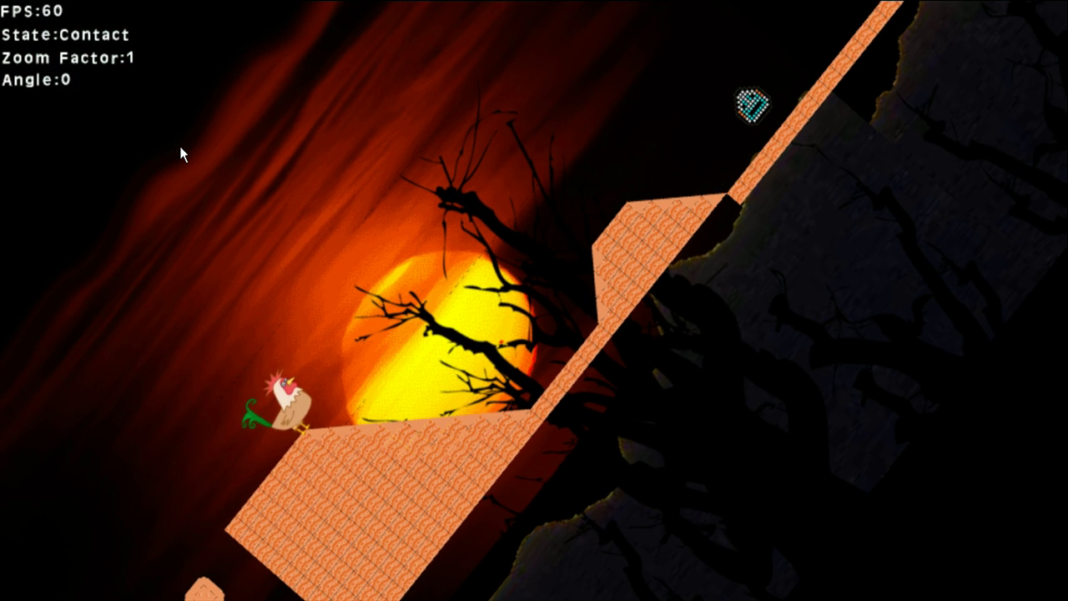
pyautogui.press('Left')
pyautogui.press('Left')
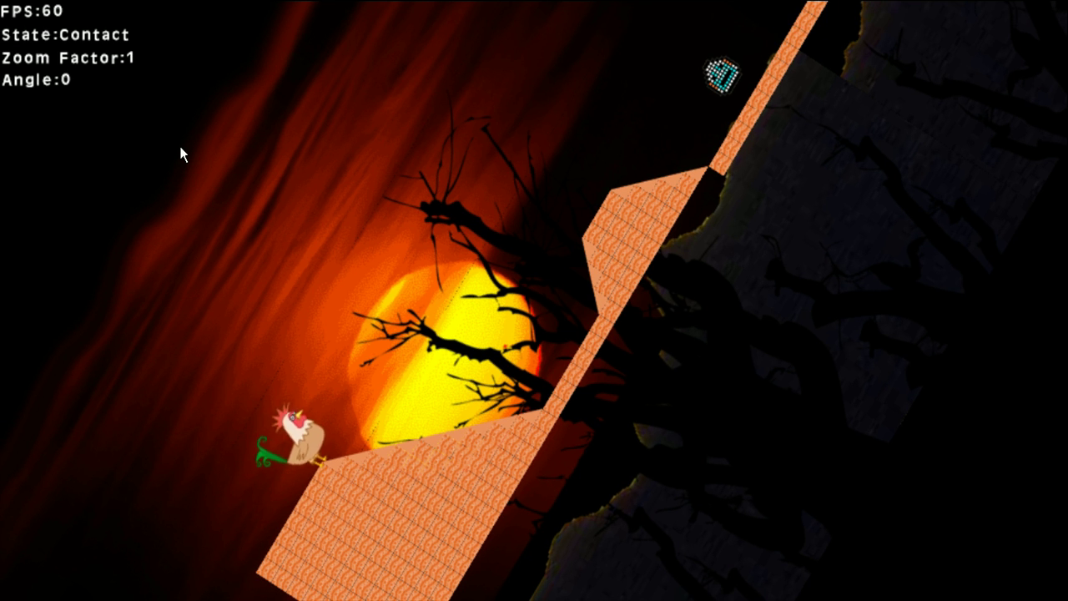
pyautogui.press('Right')
pyautogui.press('Right')
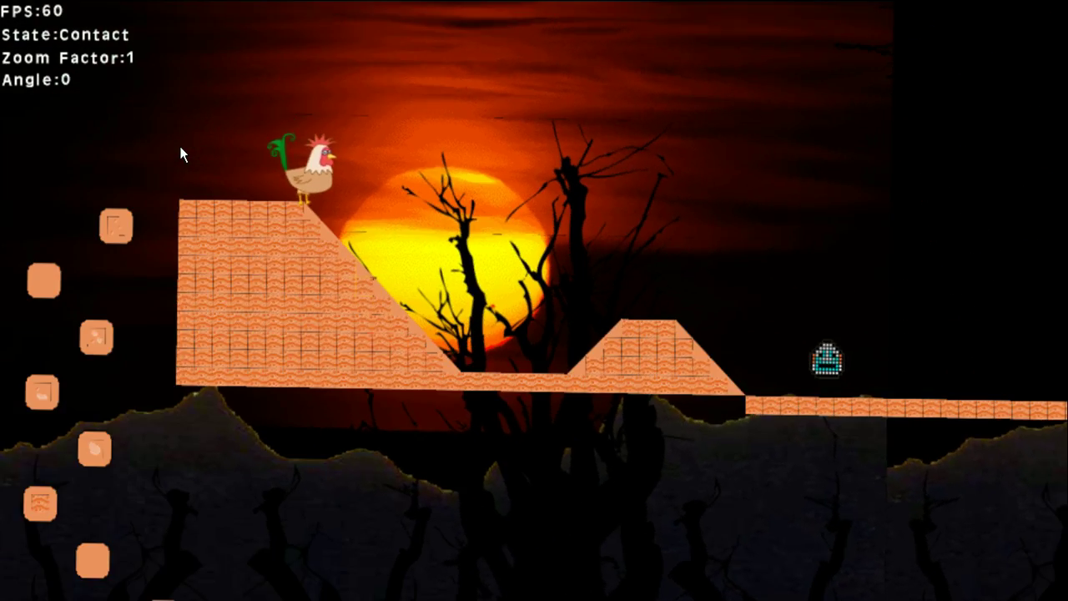
pyautogui.press('Right')
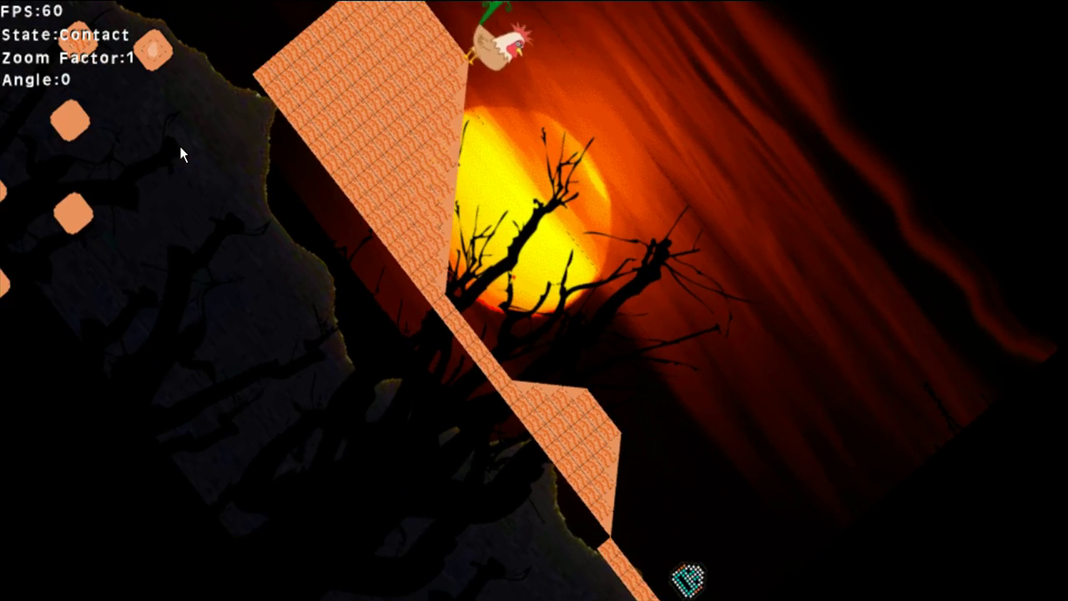
pyautogui.press('Left')
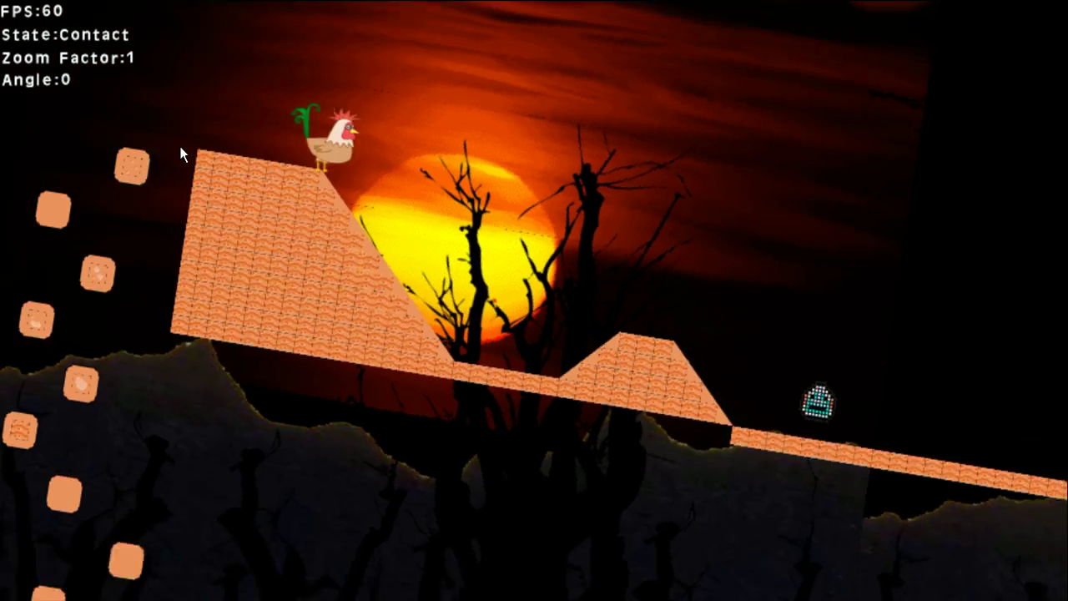
# Rotate the view back and forth in both directions, ending nearly level
pyautogui.press('Right')
pyautogui.press('Left')
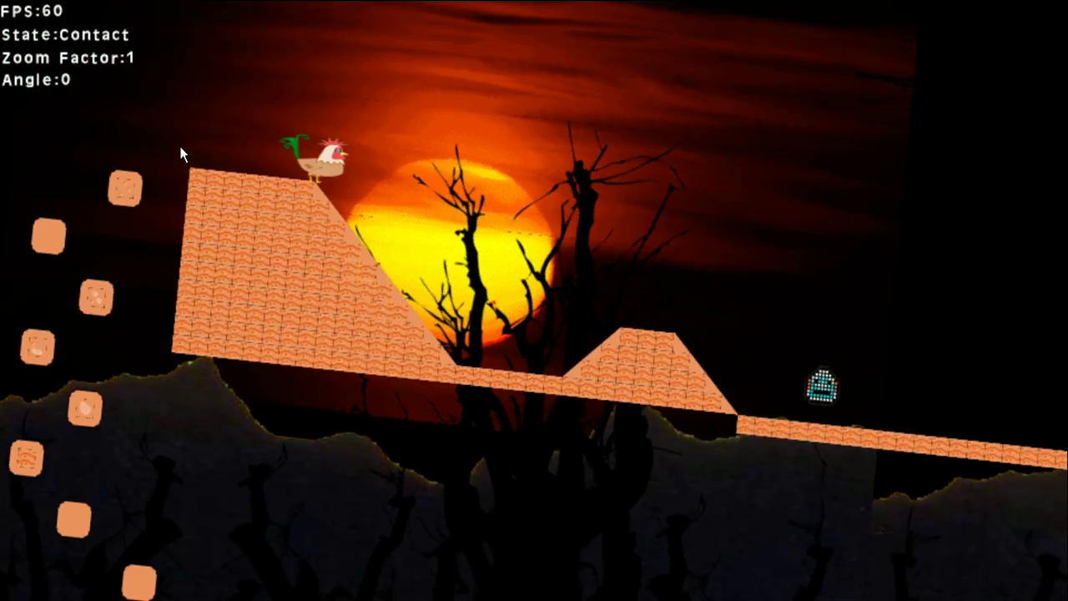
pyautogui.press('Right')
pyautogui.press('Left')
pyautogui.press('Right')
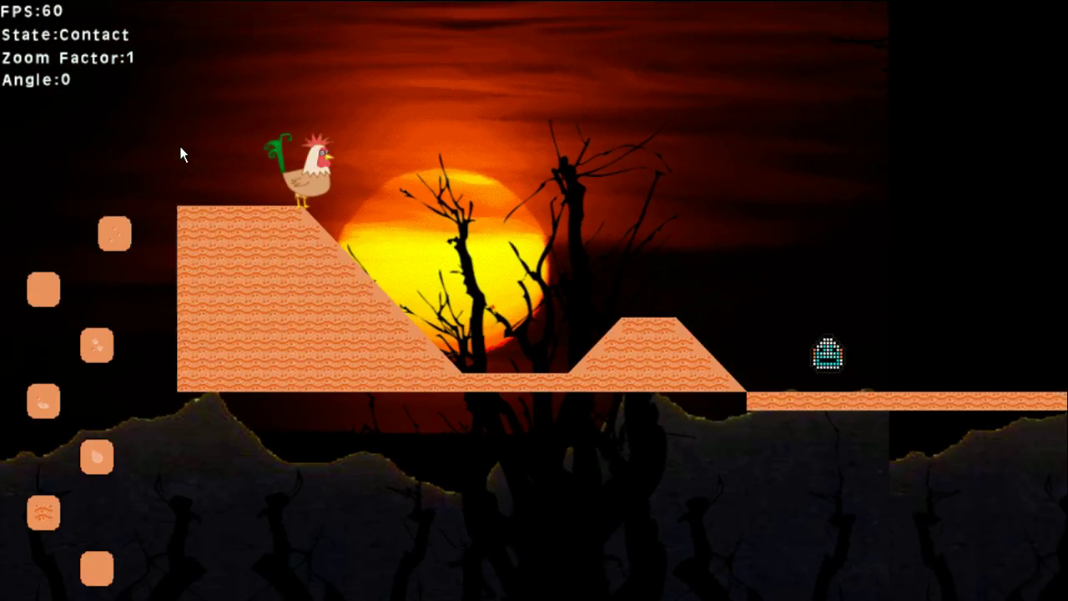
pyautogui.press('Right')
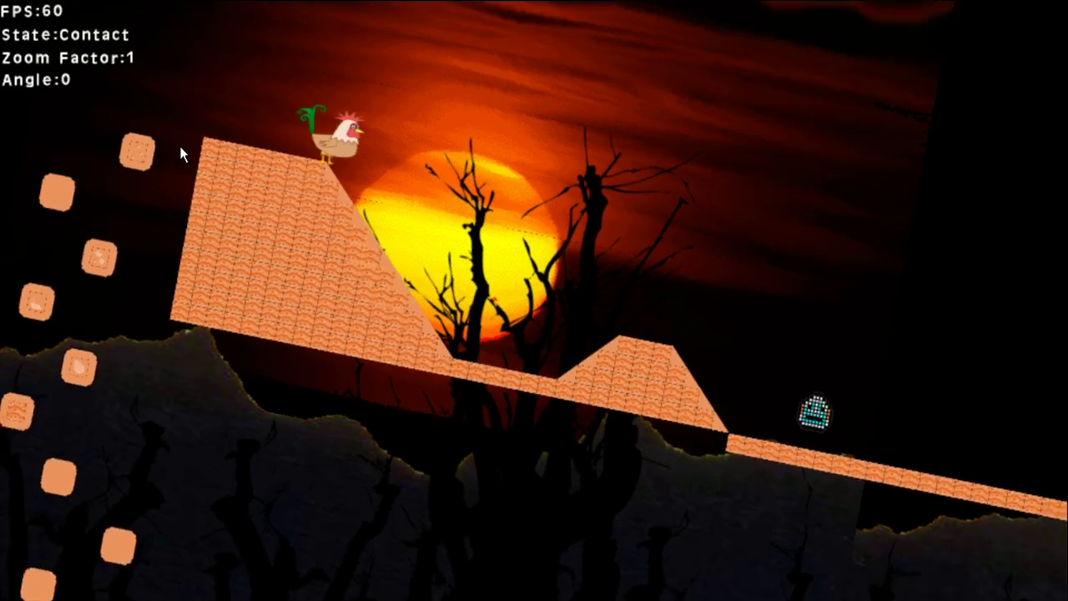
pyautogui.press('Left')
pyautogui.press('Right')
pyautogui.press('Left')
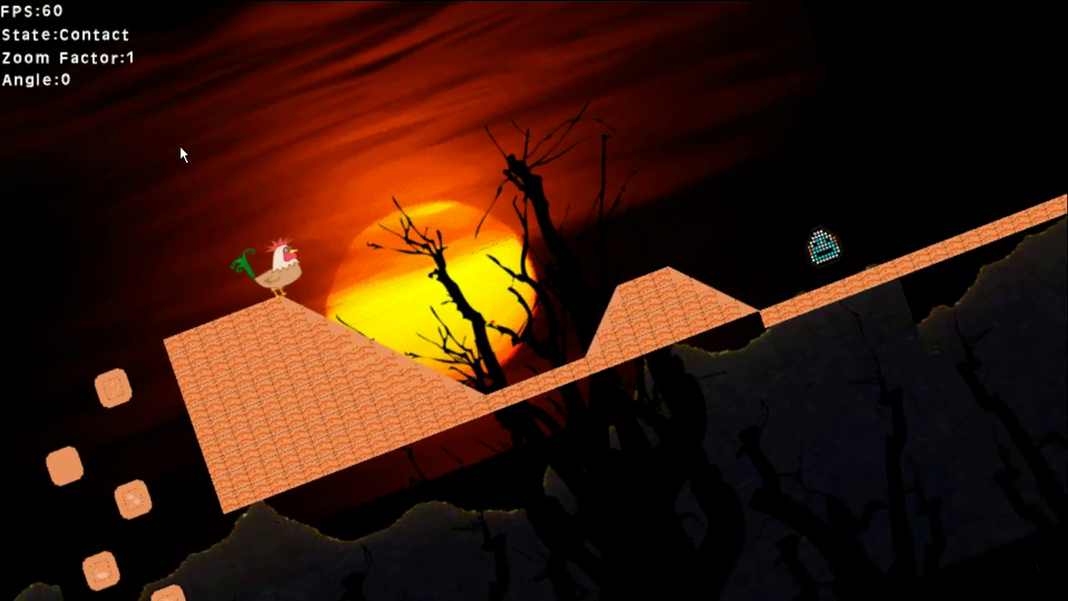
pyautogui.press('Left')
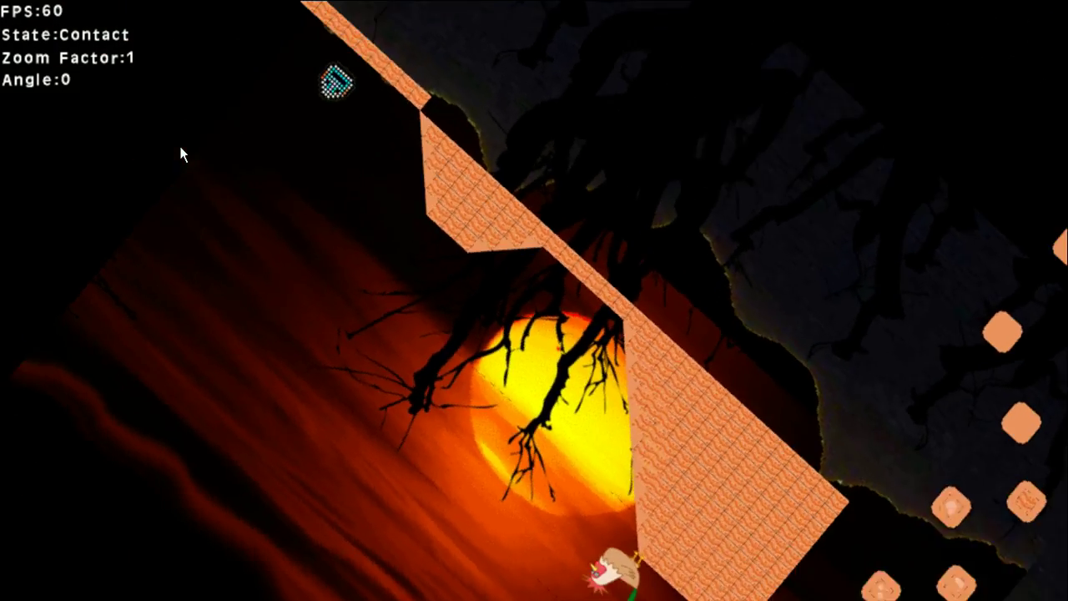
pyautogui.press('Left')
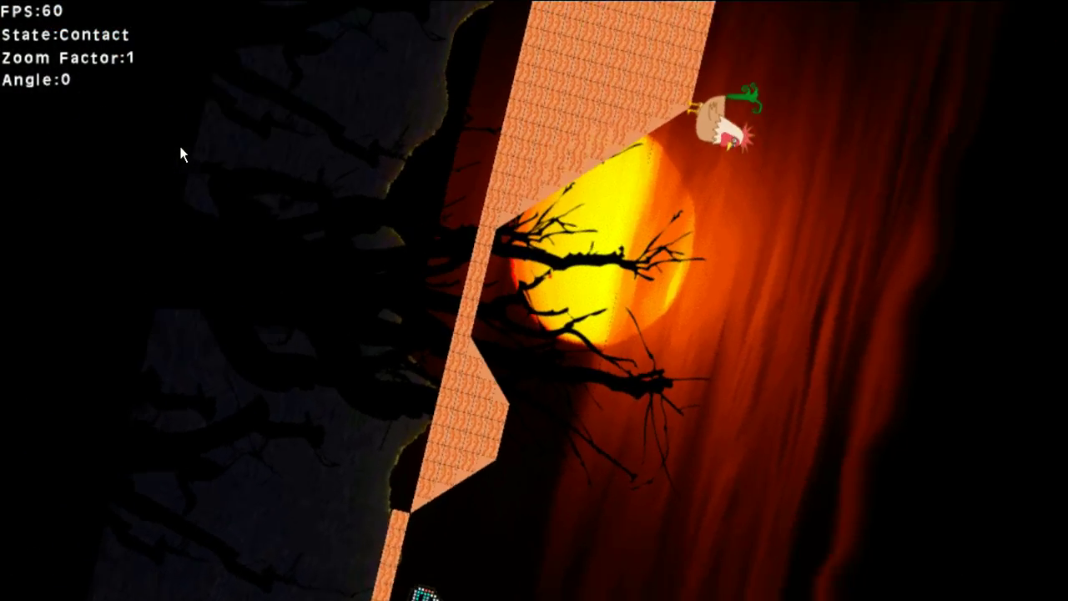
pyautogui.press('Left')
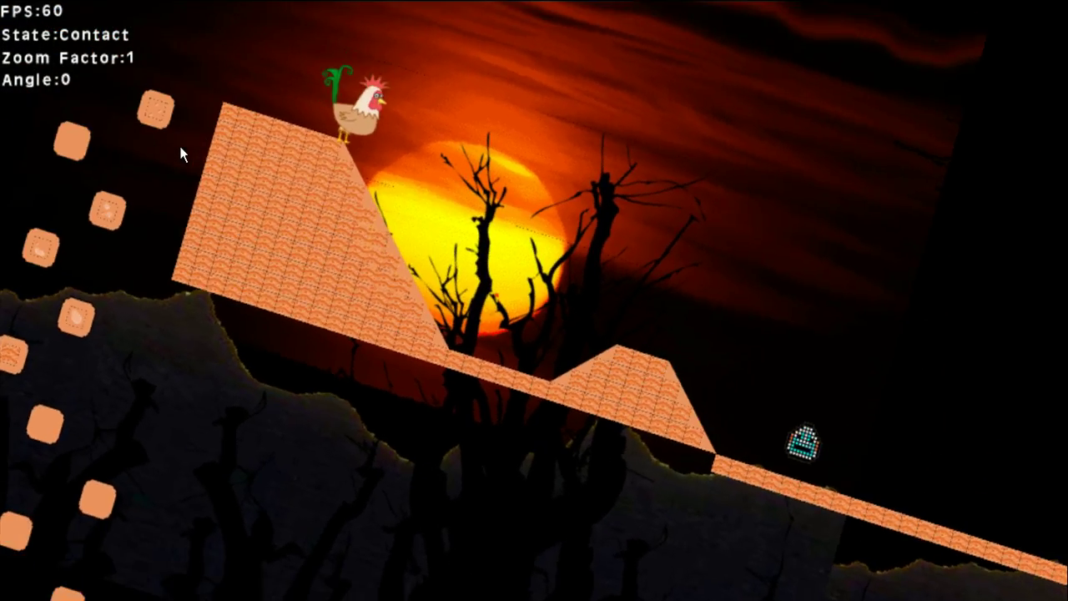